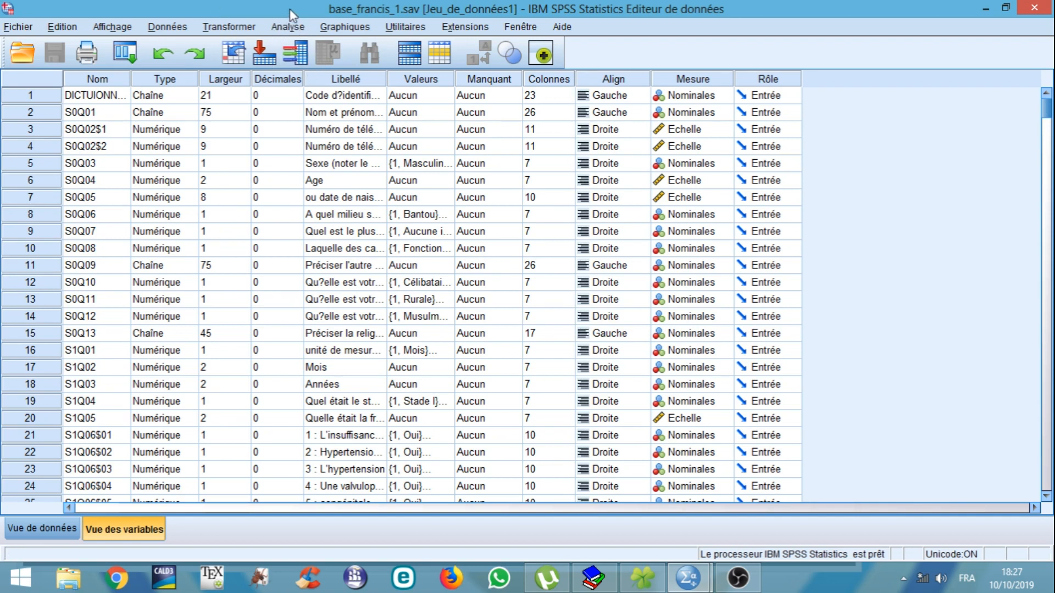
pyautogui.click(346, 28)
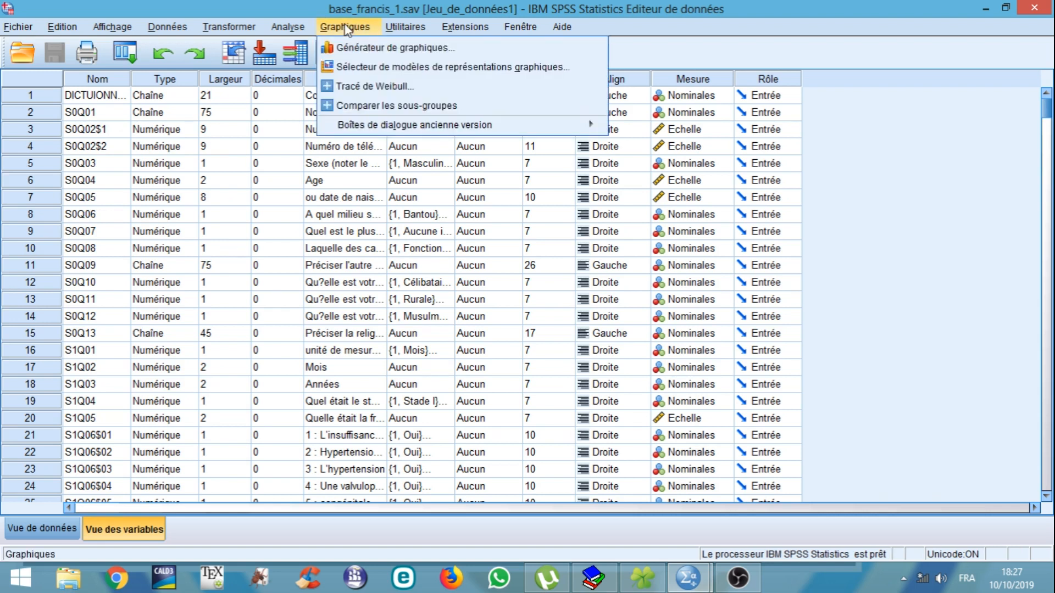
pyautogui.moveTo(292, 27)
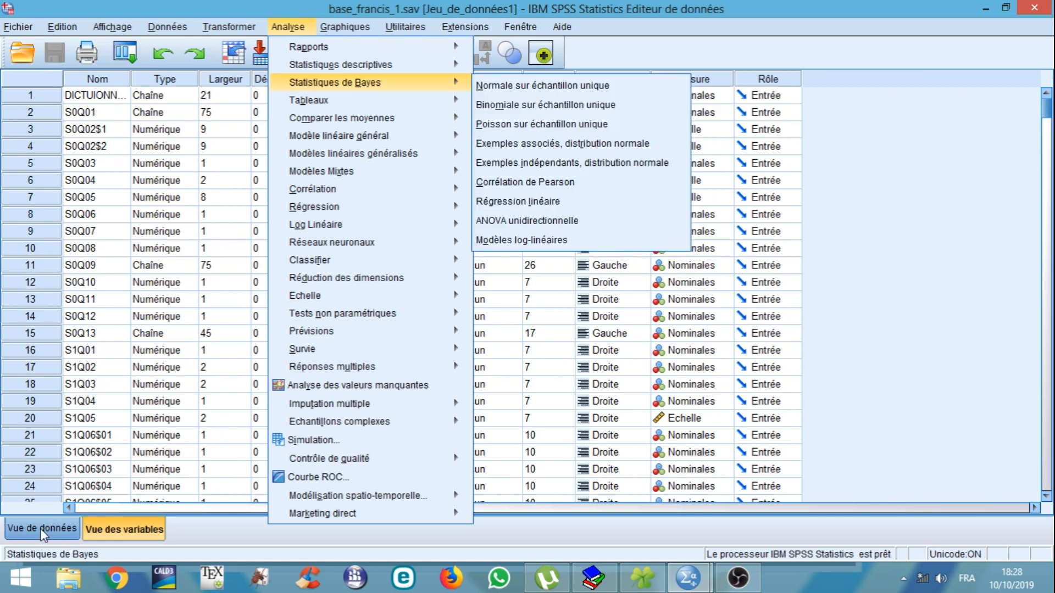
pyautogui.click(8, 526)
pyautogui.click(121, 531)
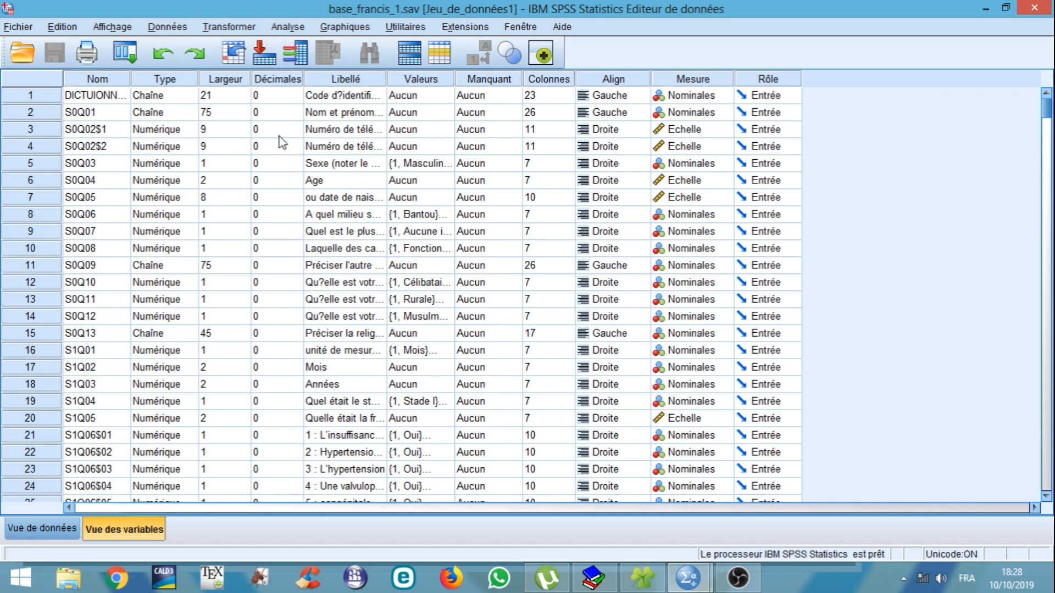
# Run a Fréquences analysis on the variable Sexe [S0Q03] with its frequency table displayed.
pyautogui.click(289, 27)
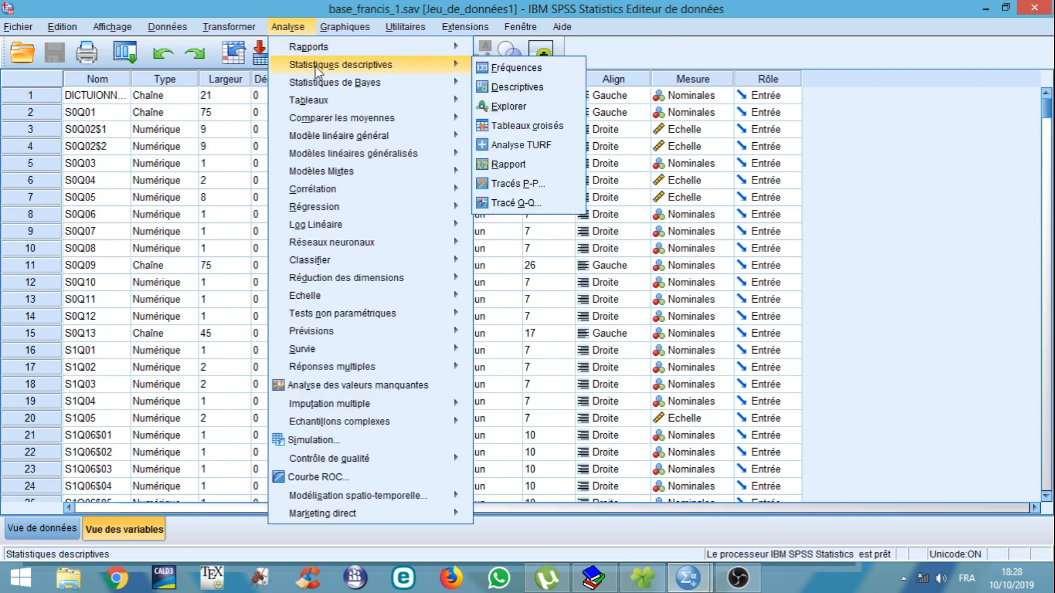
pyautogui.moveTo(432, 70)
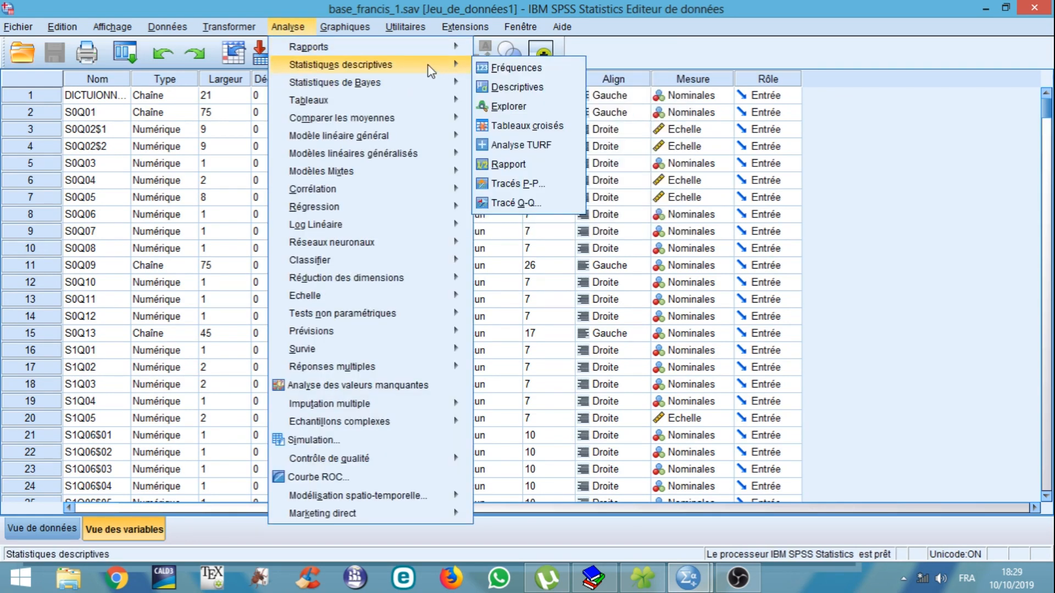
pyautogui.click(515, 68)
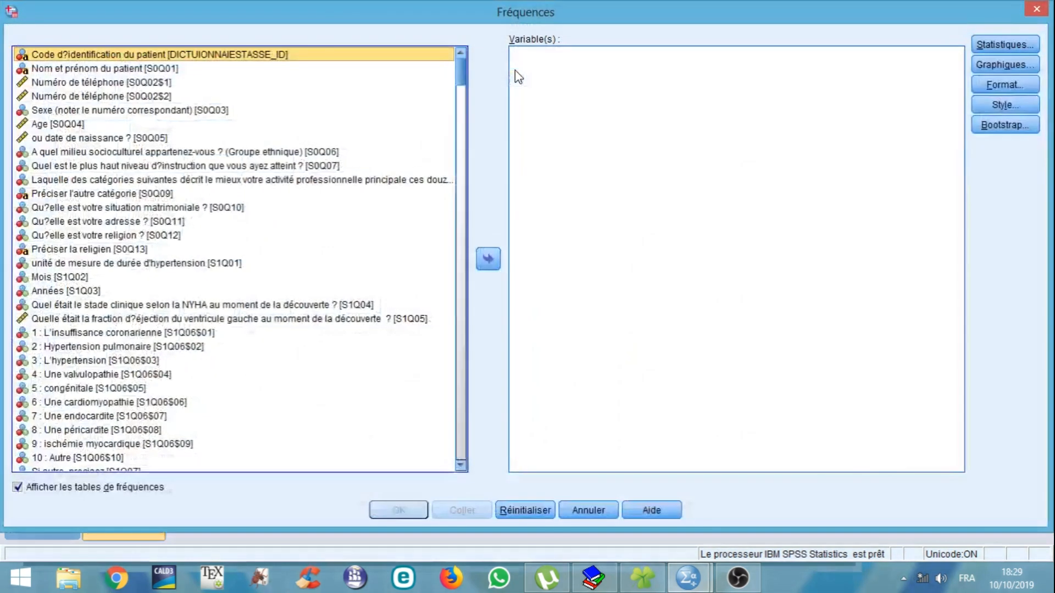
pyautogui.click(56, 111)
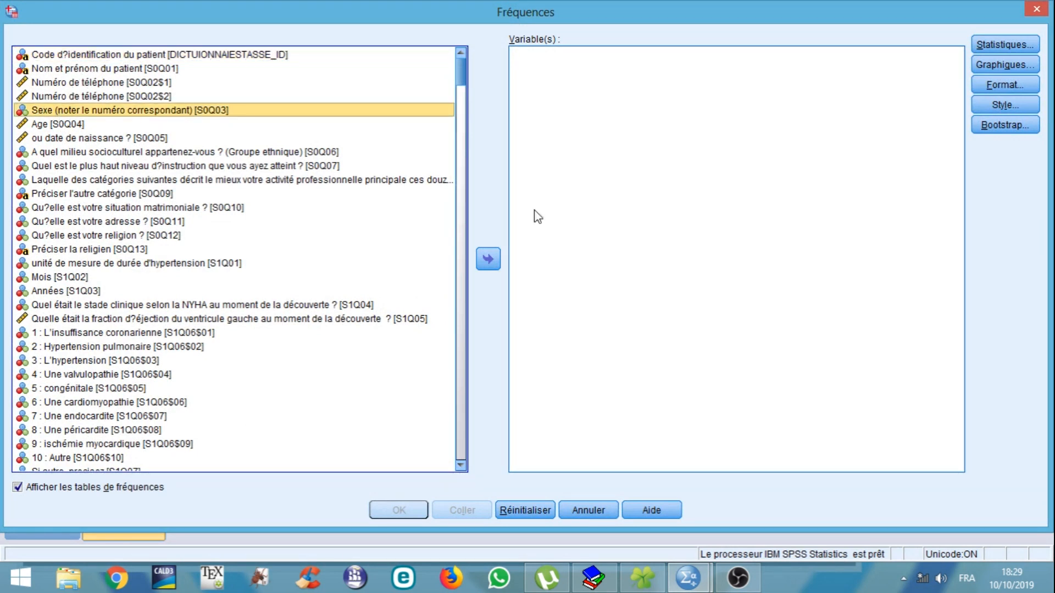
pyautogui.click(488, 259)
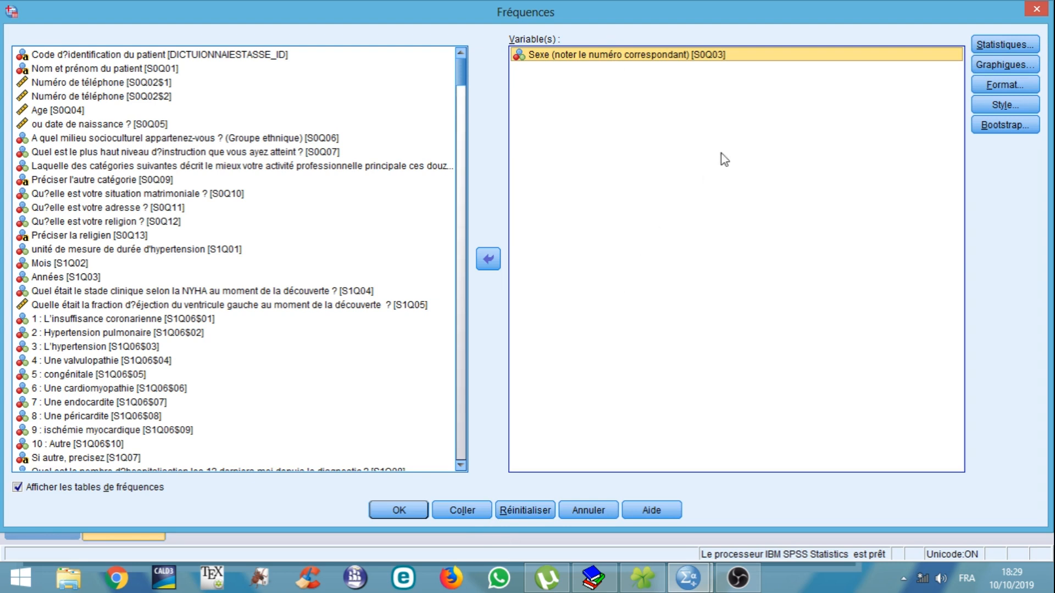
pyautogui.click(996, 46)
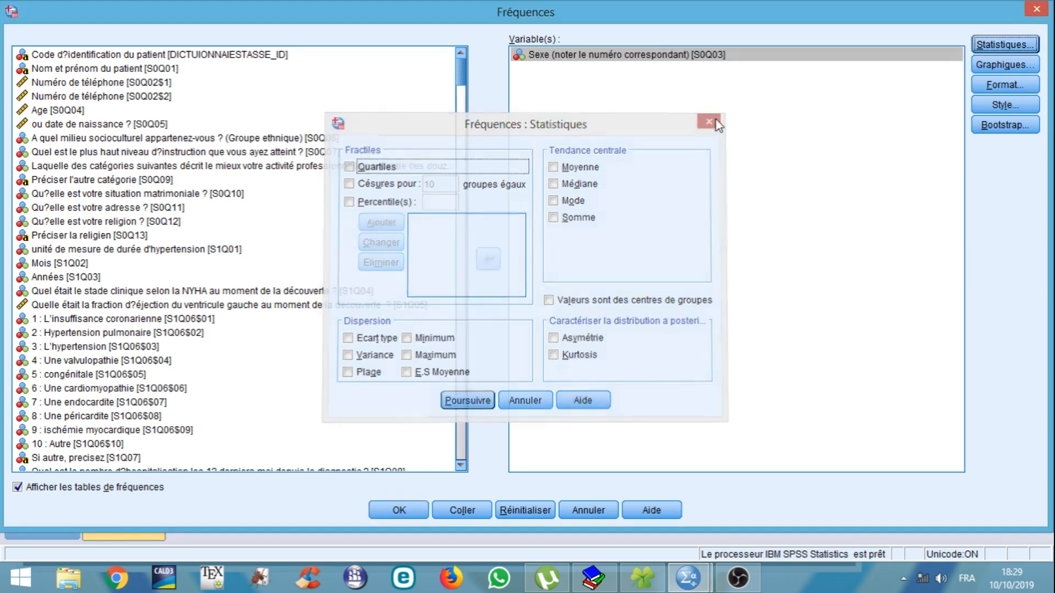
pyautogui.click(712, 119)
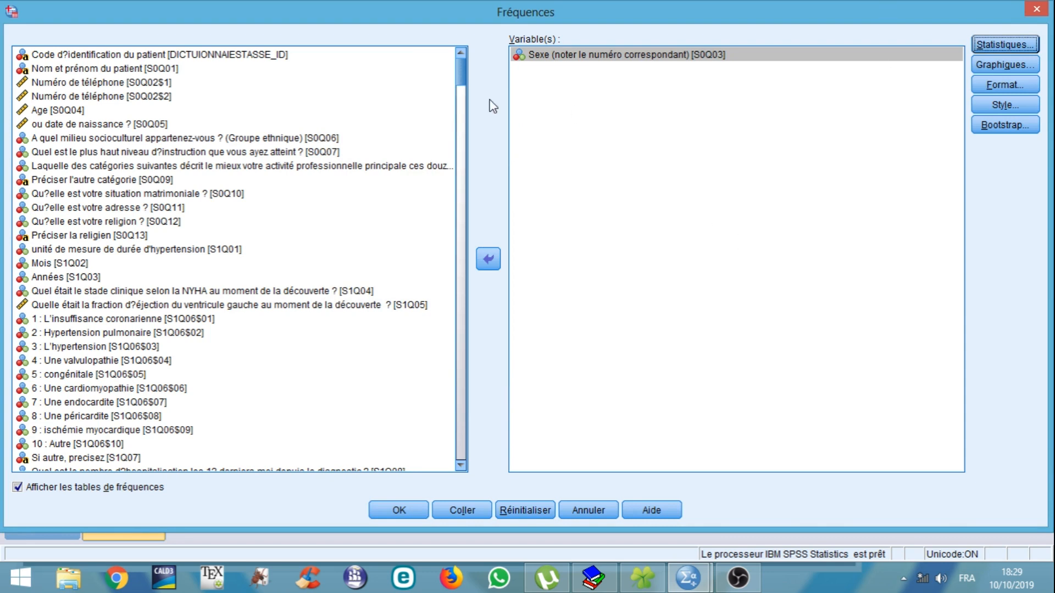
pyautogui.click(399, 511)
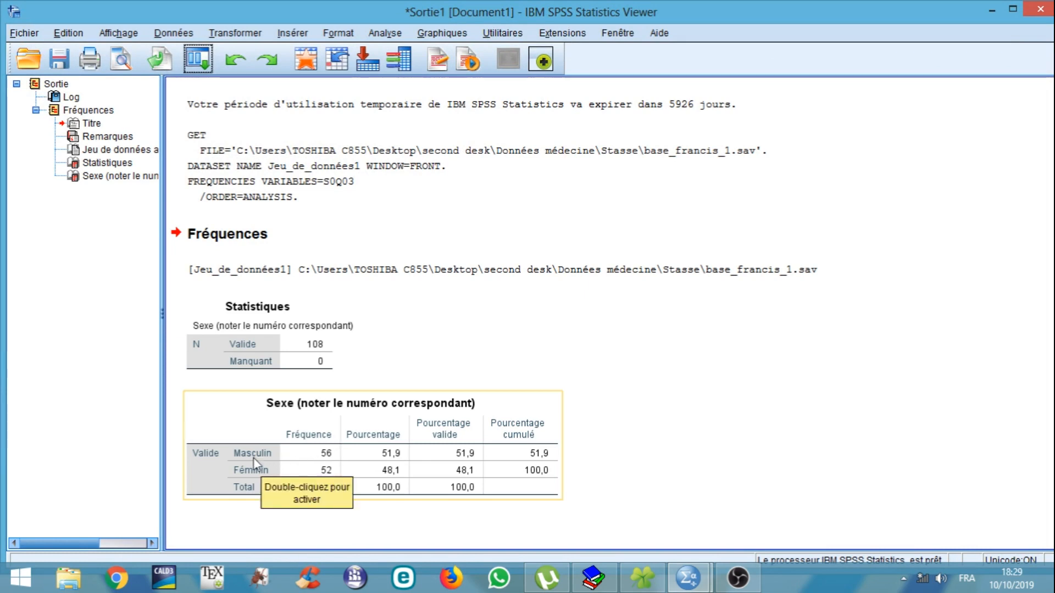
# Copy the Sexe frequency table from the output.
pyautogui.click(223, 400)
pyautogui.rightClick(222, 400)
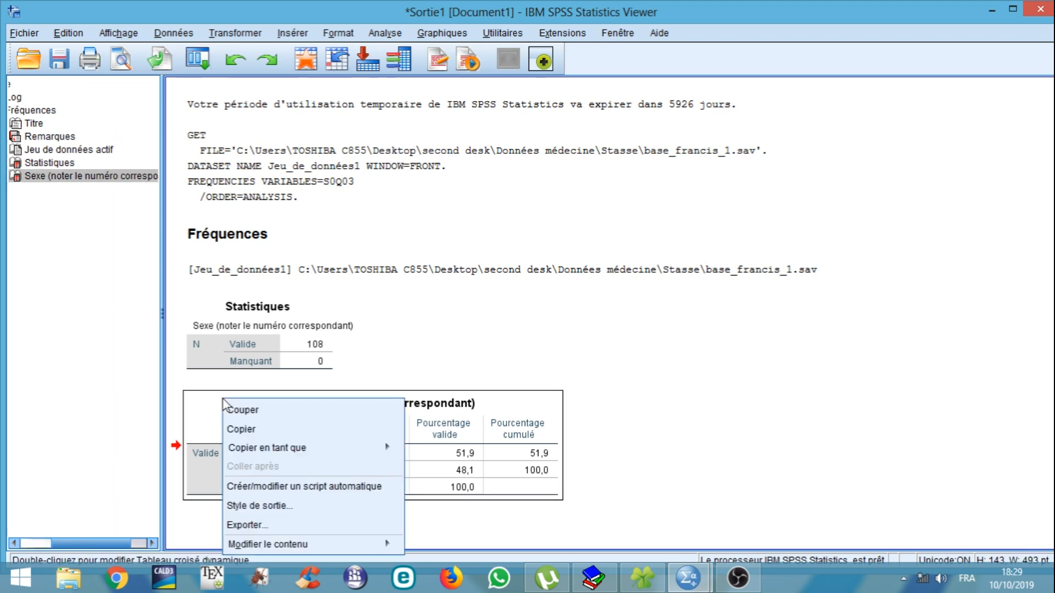
pyautogui.click(242, 429)
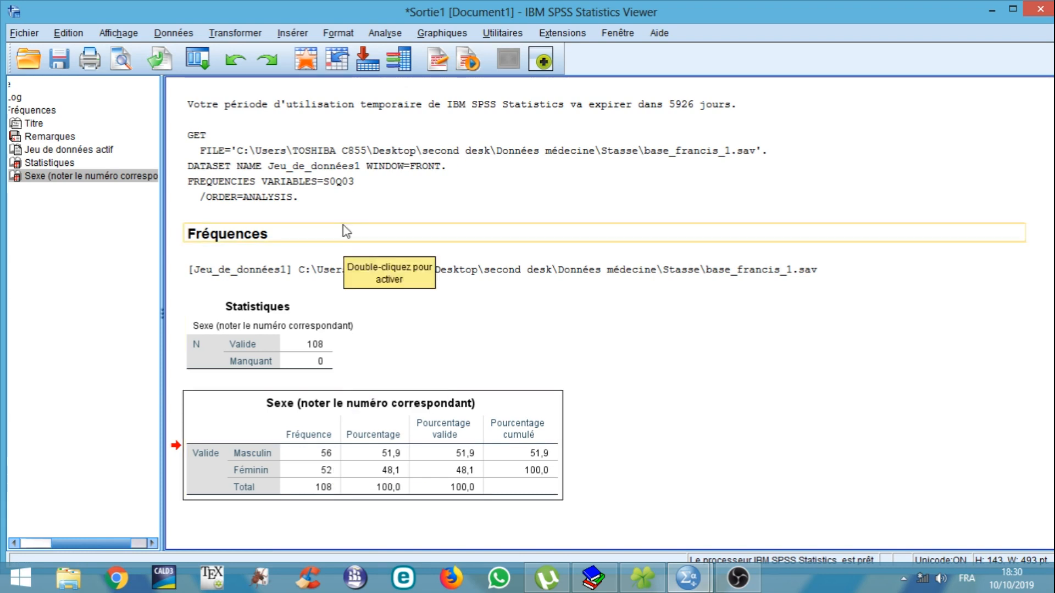
# Start another Fréquences analysis from the output viewer.
pyautogui.click(385, 33)
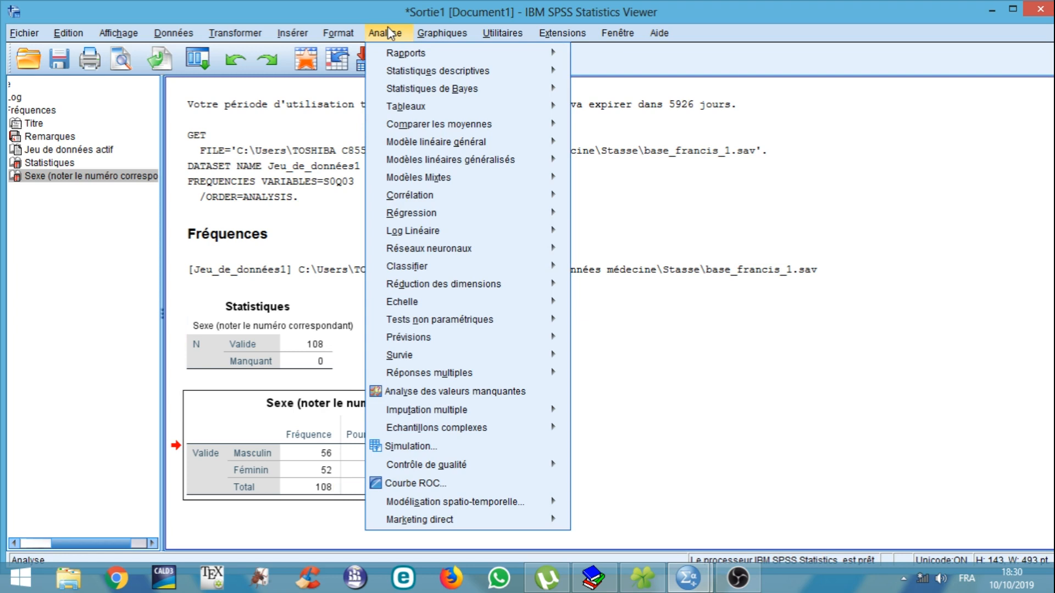
pyautogui.moveTo(493, 71)
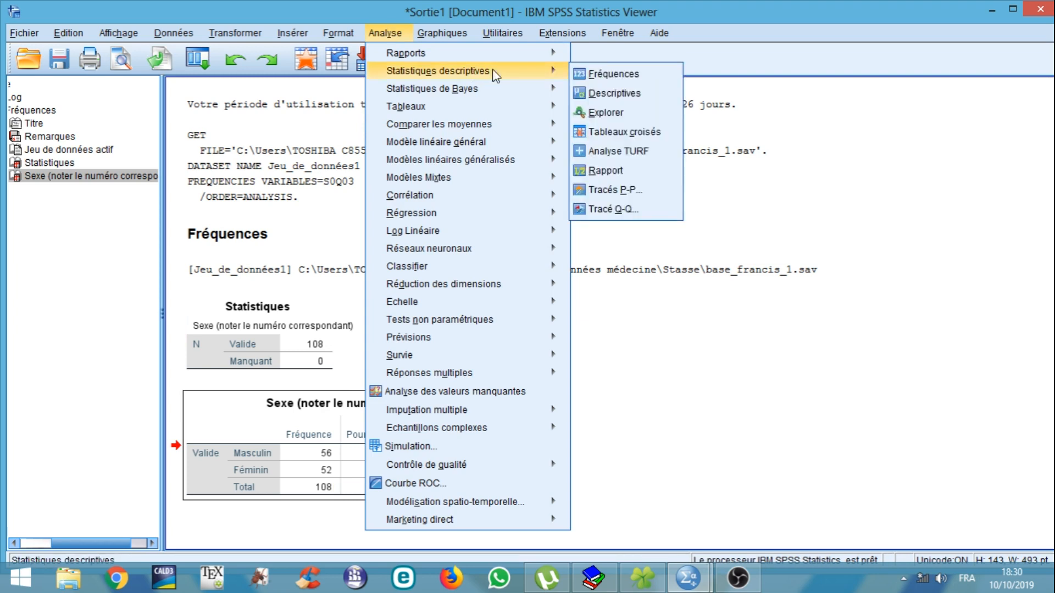
pyautogui.click(601, 77)
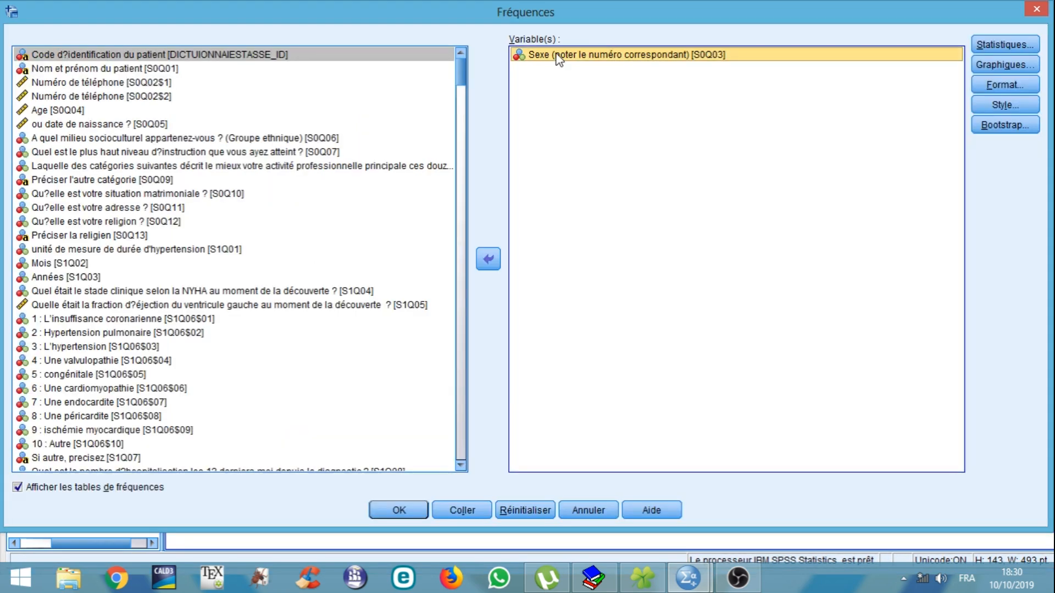
pyautogui.hotkey('alt', 's')
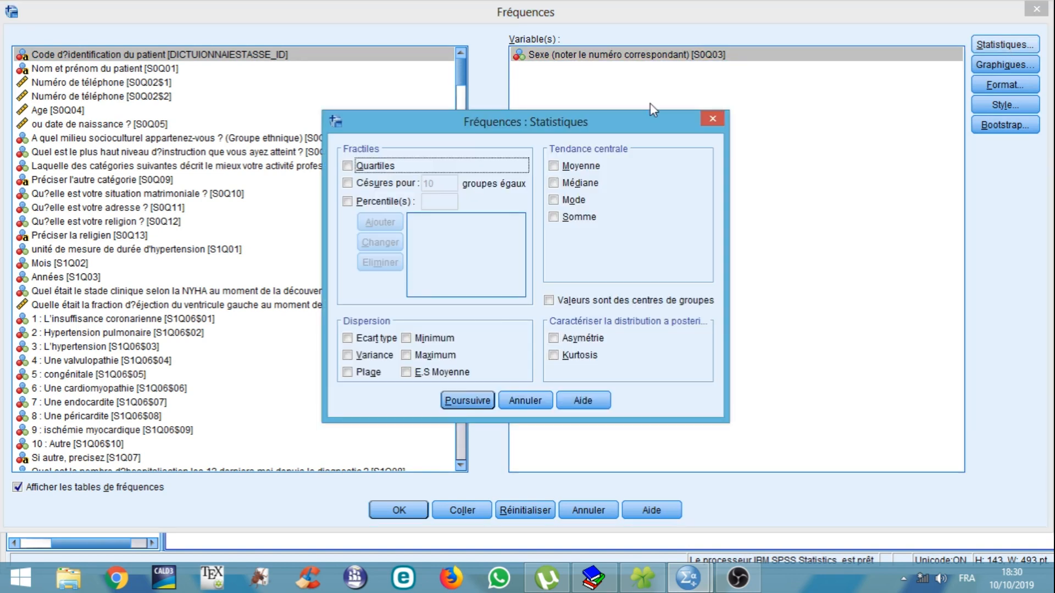
pyautogui.click(349, 168)
pyautogui.click(348, 170)
pyautogui.click(711, 122)
# Replace Sexe [S0Q03] with Age [S0Q04] as the variable to analyse.
pyautogui.click(600, 58)
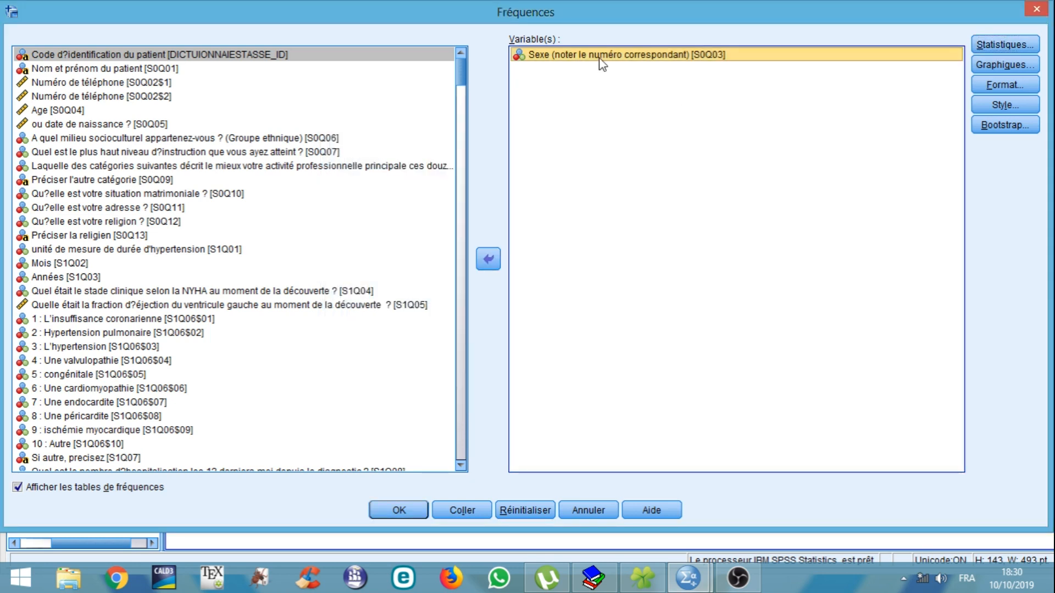
pyautogui.click(488, 260)
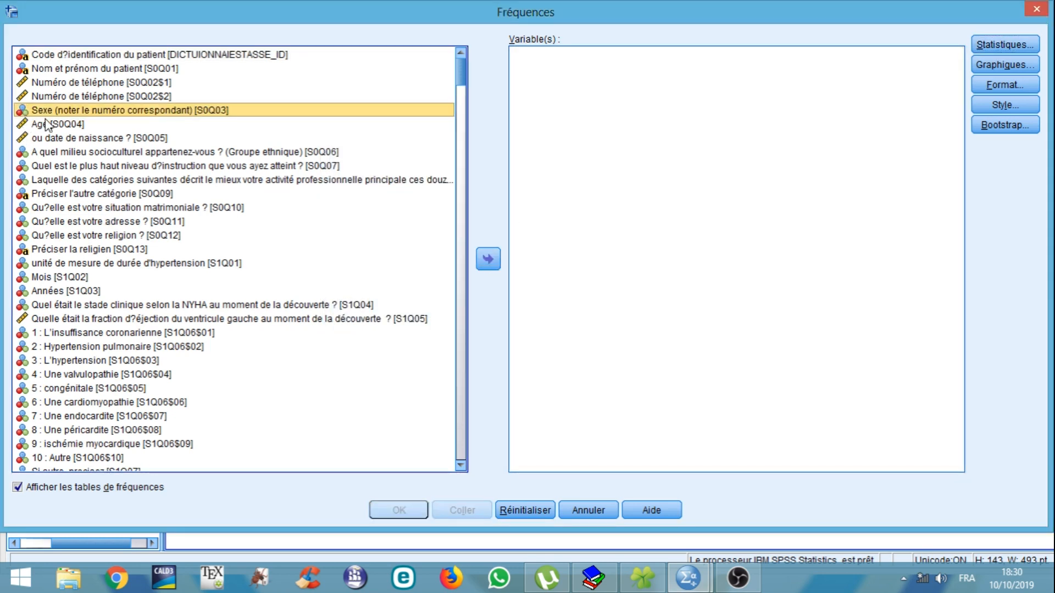
pyautogui.press('Down')
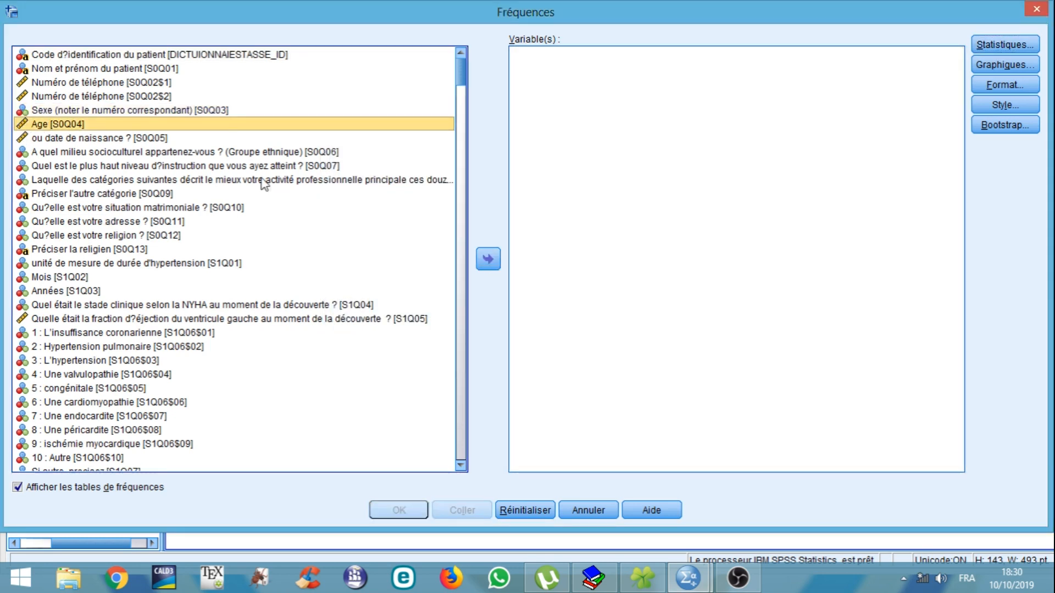
pyautogui.click(494, 262)
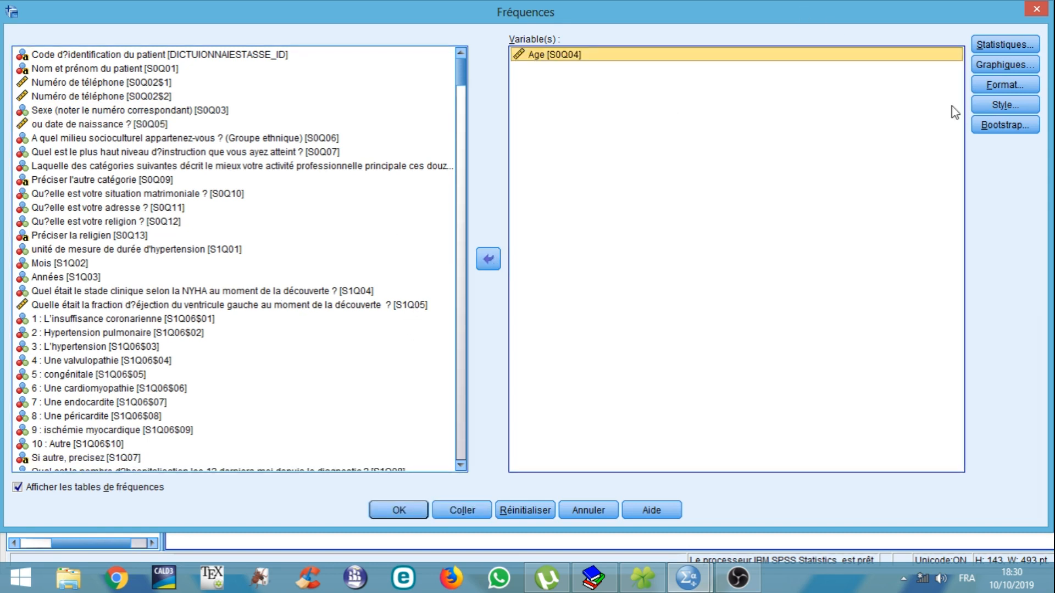
# Request quartiles and the 99th percentile in the frequency statistics for Age.
pyautogui.click(1006, 43)
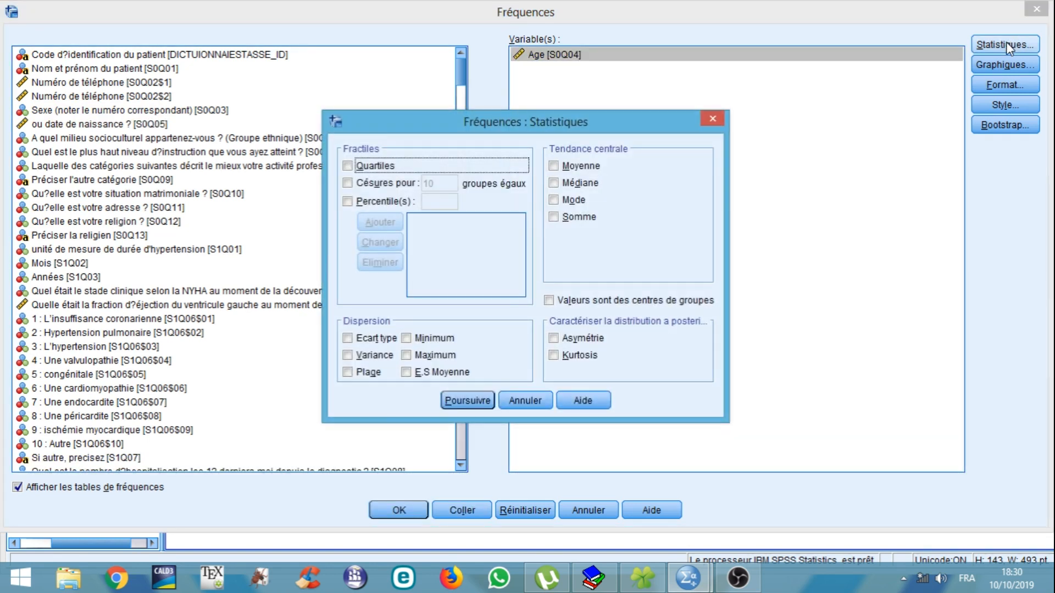
pyautogui.click(348, 165)
pyautogui.click(347, 201)
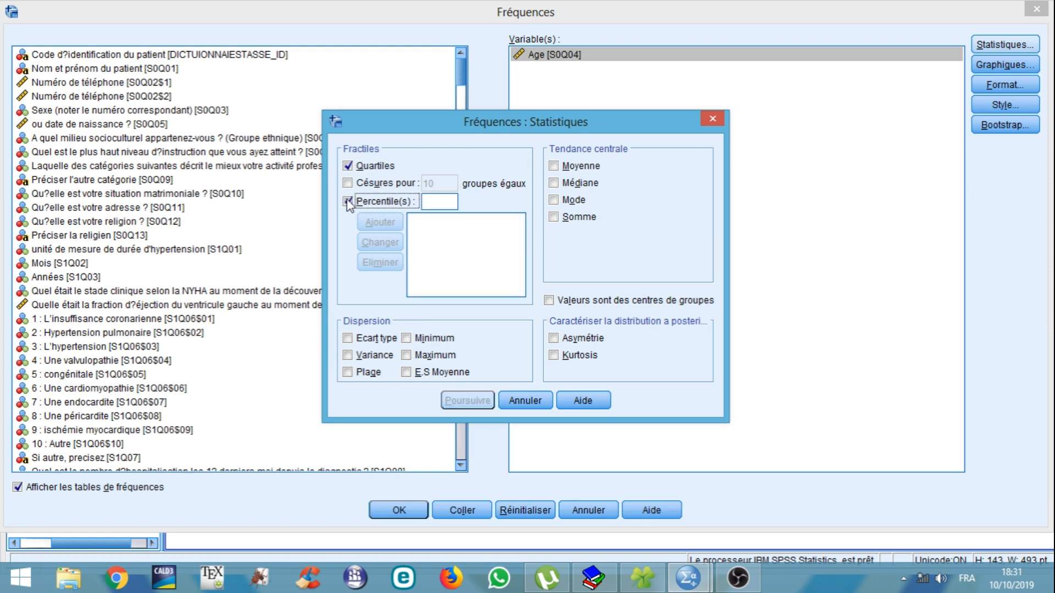
pyautogui.click(434, 201)
pyautogui.write('99')
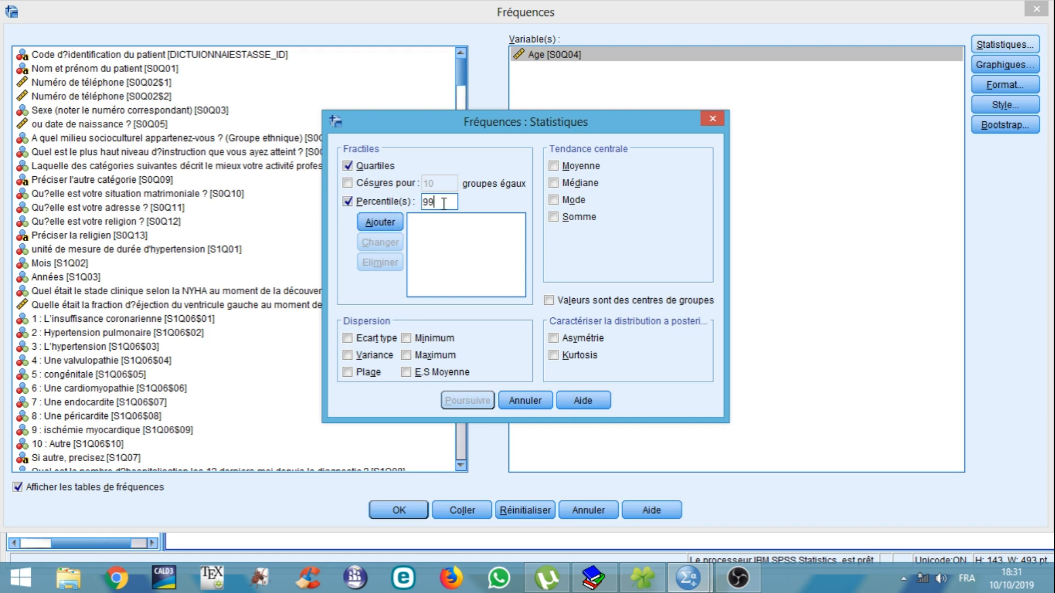
pyautogui.click(389, 221)
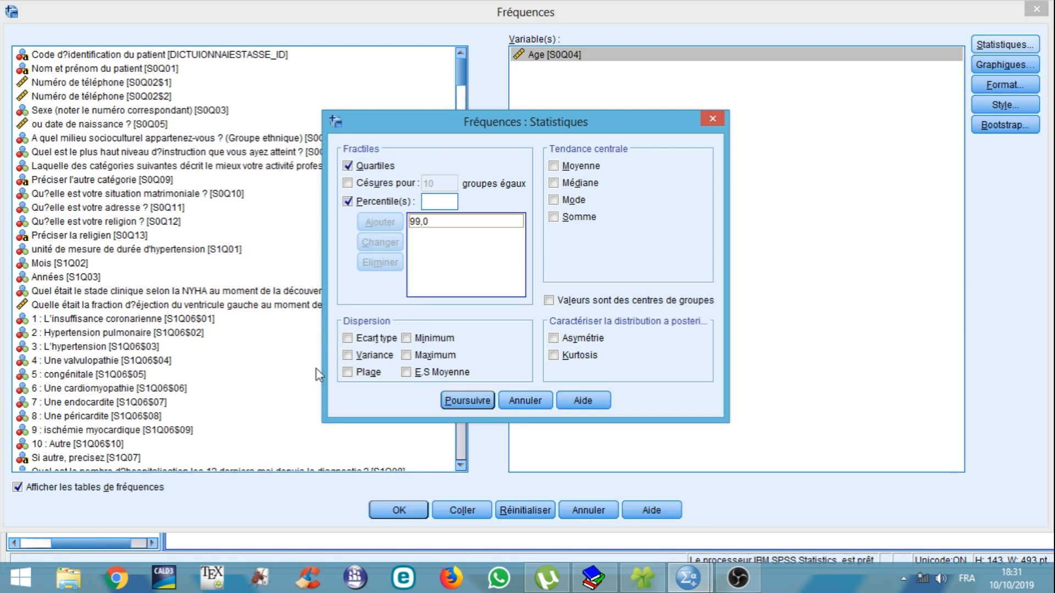
# Include the standard deviation, minimum, maximum, mean, median and mode in the Age statistics and accept the selection.
pyautogui.click(349, 339)
pyautogui.click(427, 338)
pyautogui.click(427, 356)
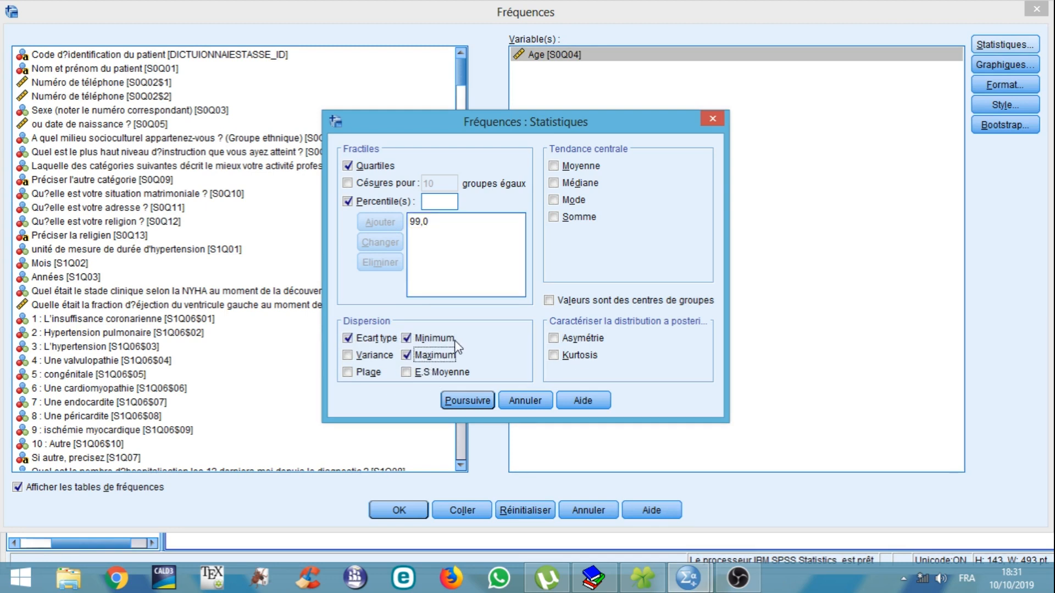
pyautogui.click(566, 166)
pyautogui.click(586, 184)
pyautogui.click(574, 202)
pyautogui.click(475, 404)
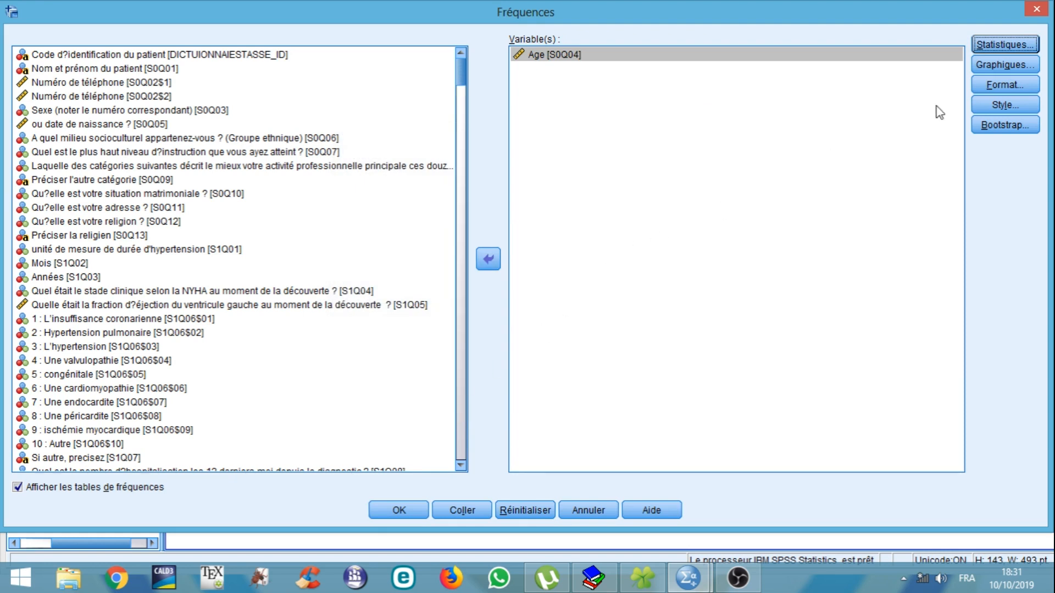
# Choose pie charts (Graphiques circulaires) as the chart type for the Age frequencies.
pyautogui.click(998, 66)
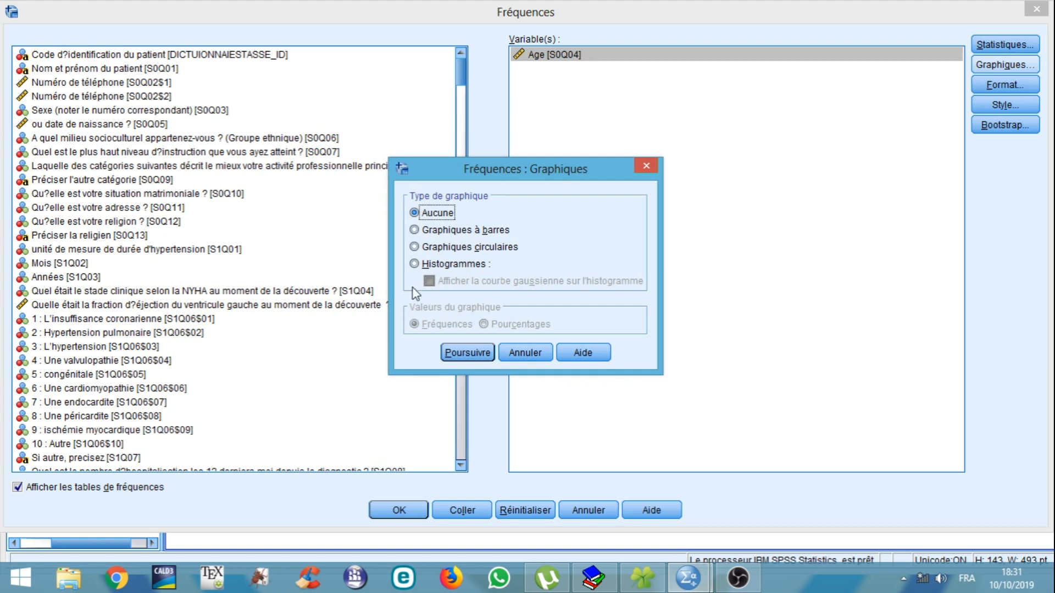
pyautogui.click(430, 247)
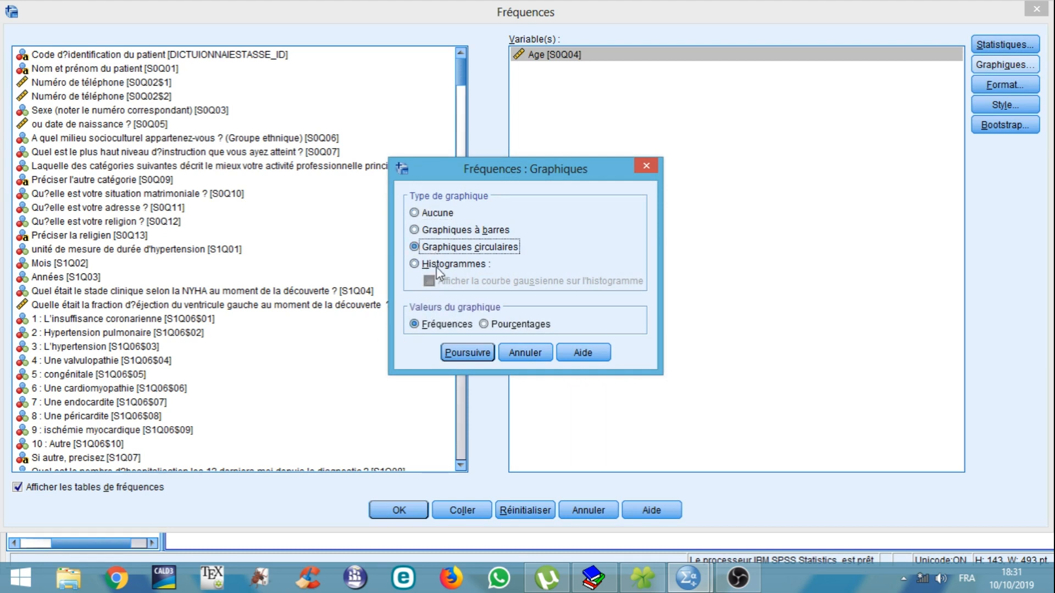
pyautogui.click(439, 265)
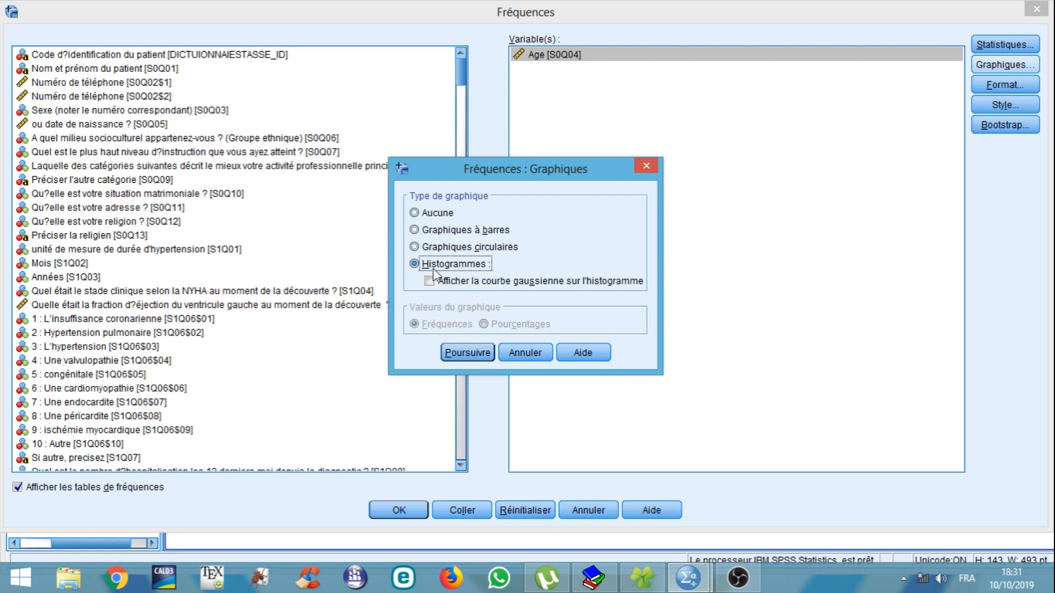
pyautogui.click(433, 250)
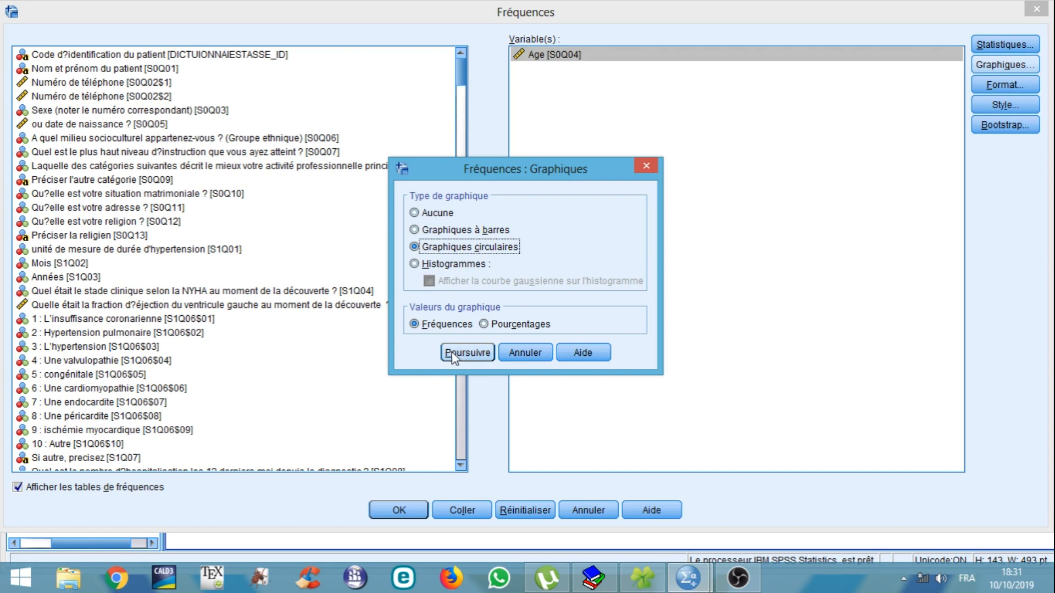
pyautogui.click(468, 353)
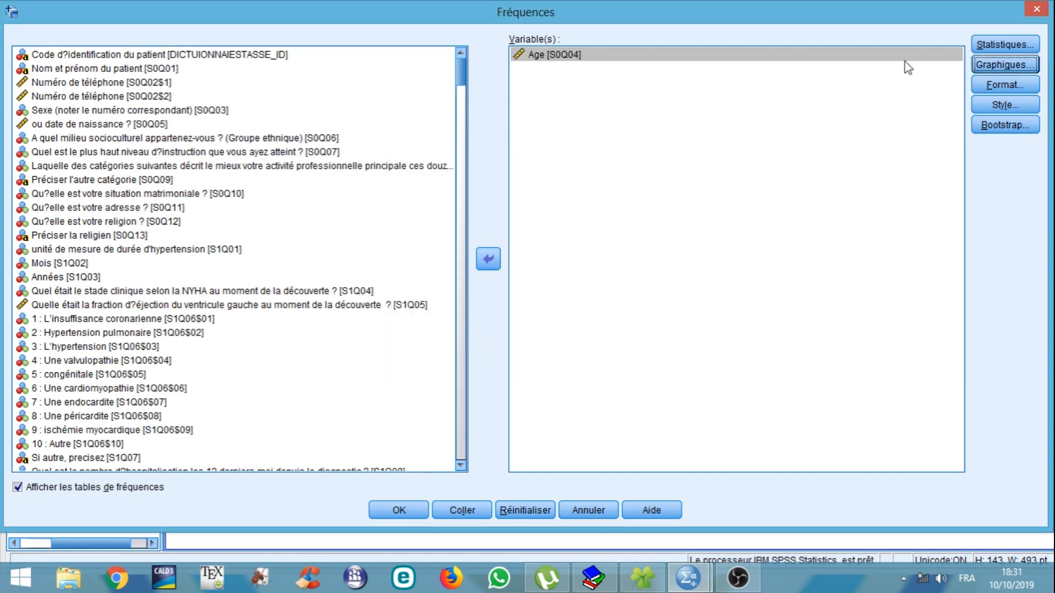
# Set the pie chart's values to percentages (Pourcentages).
pyautogui.click(1005, 66)
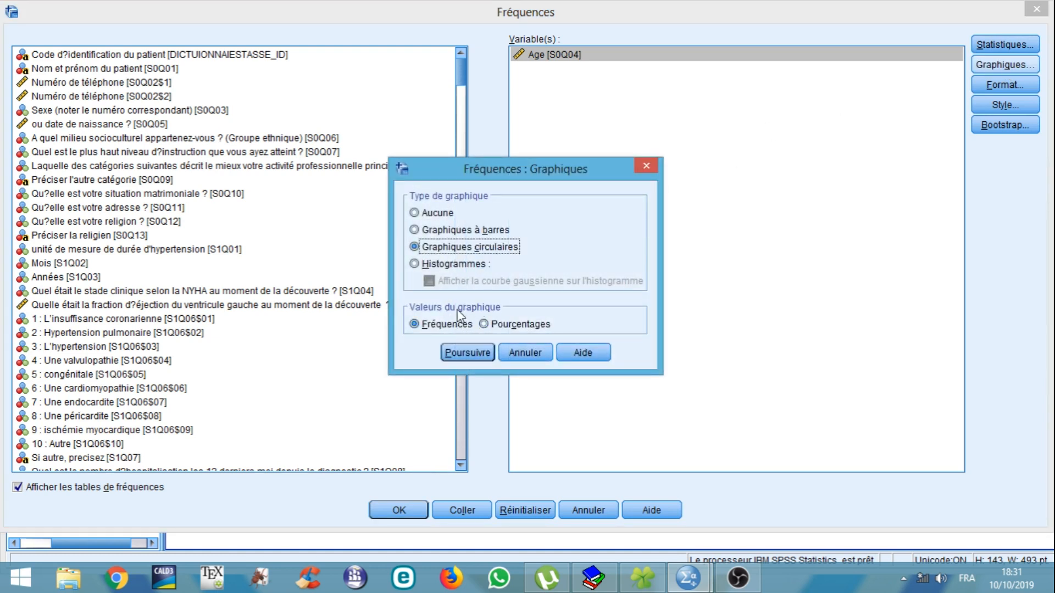
pyautogui.click(419, 327)
pyautogui.click(510, 329)
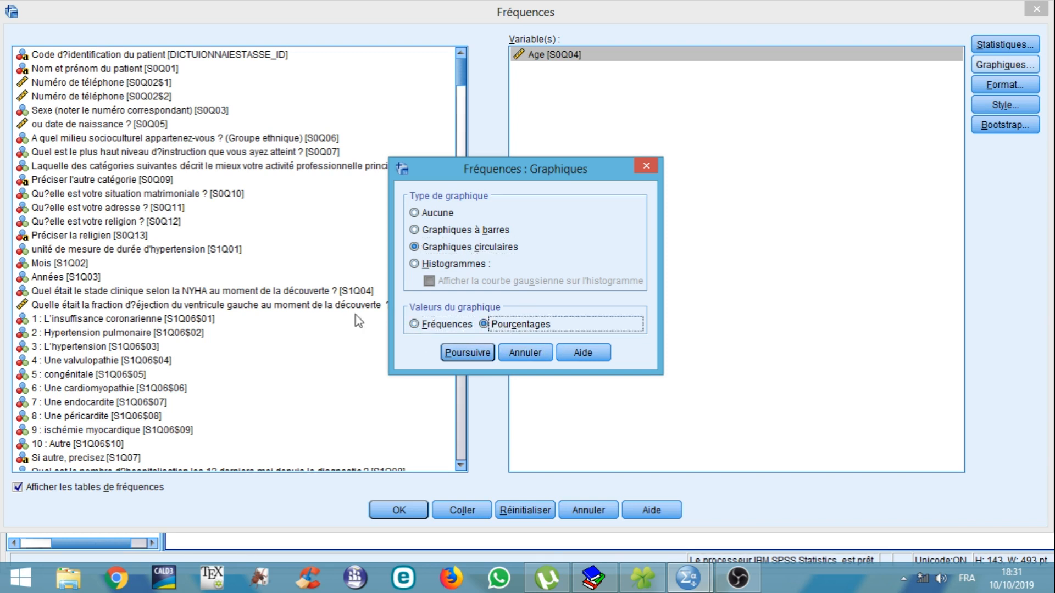
pyautogui.click(467, 353)
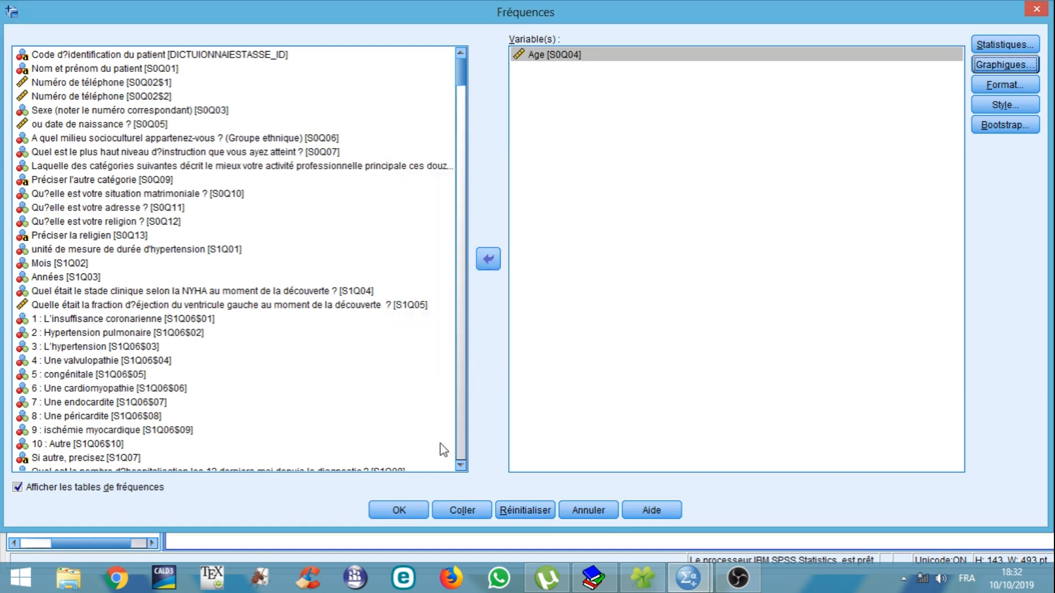
# Run the Age frequencies analysis and review the summary statistics table in the output.
pyautogui.click(400, 510)
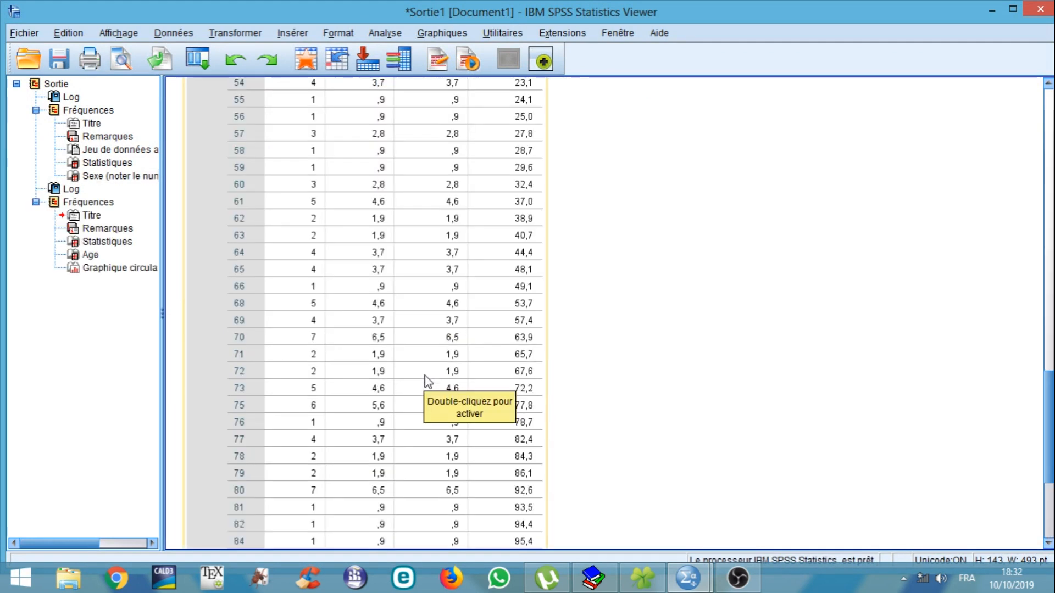
pyautogui.scroll(10, 432, 378)
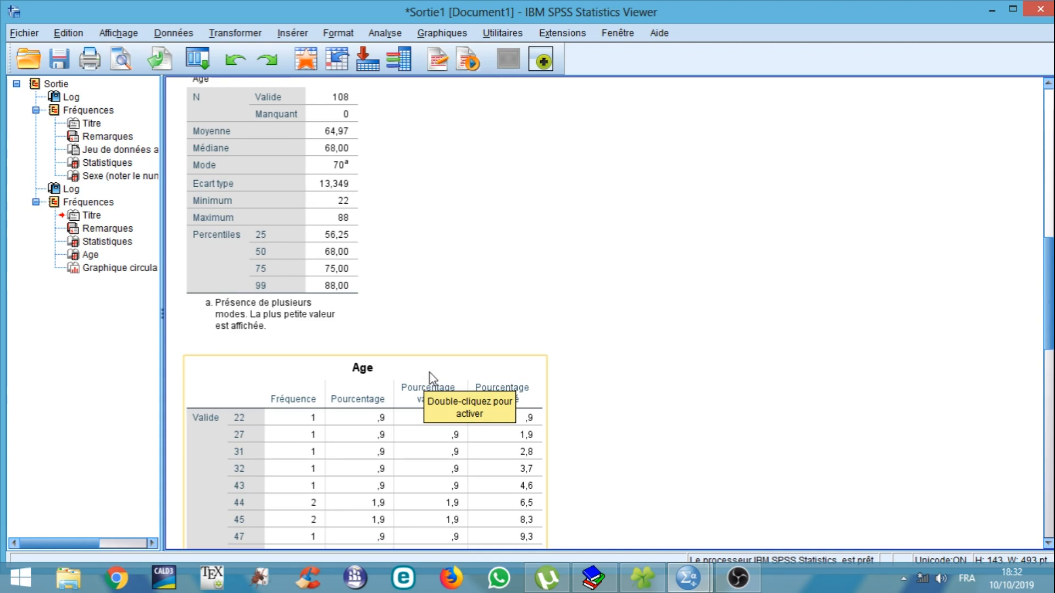
pyautogui.scroll(-10, 434, 374)
pyautogui.scroll(5, 444, 366)
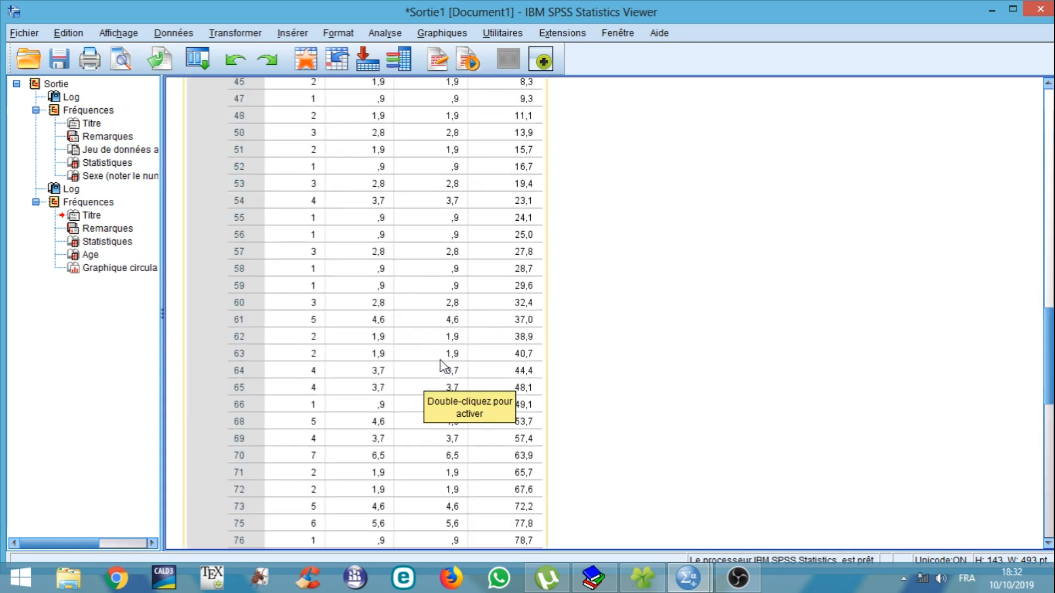
pyautogui.scroll(15, 440, 361)
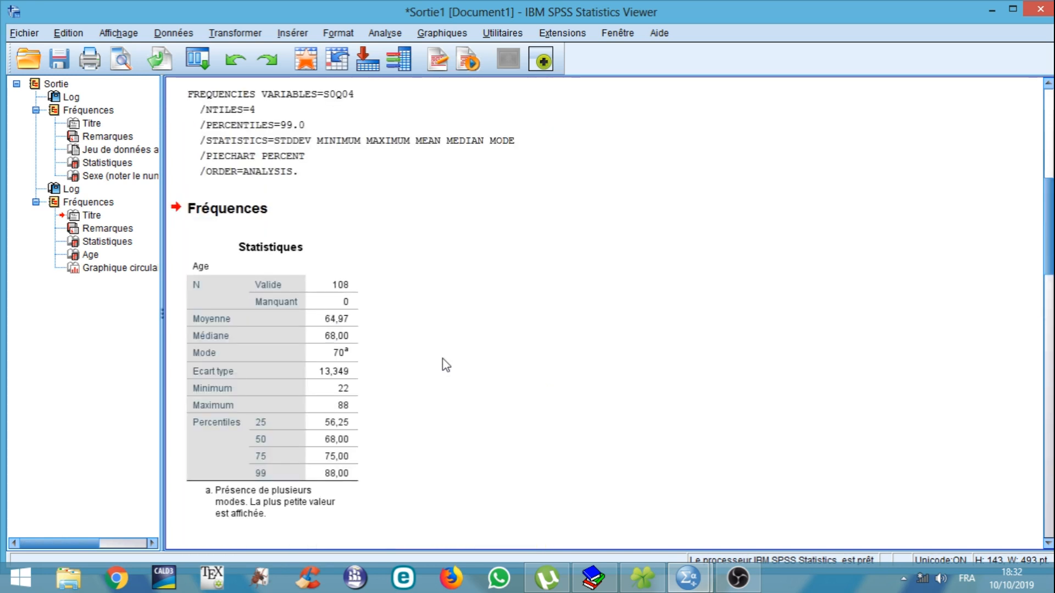
pyautogui.click(444, 365)
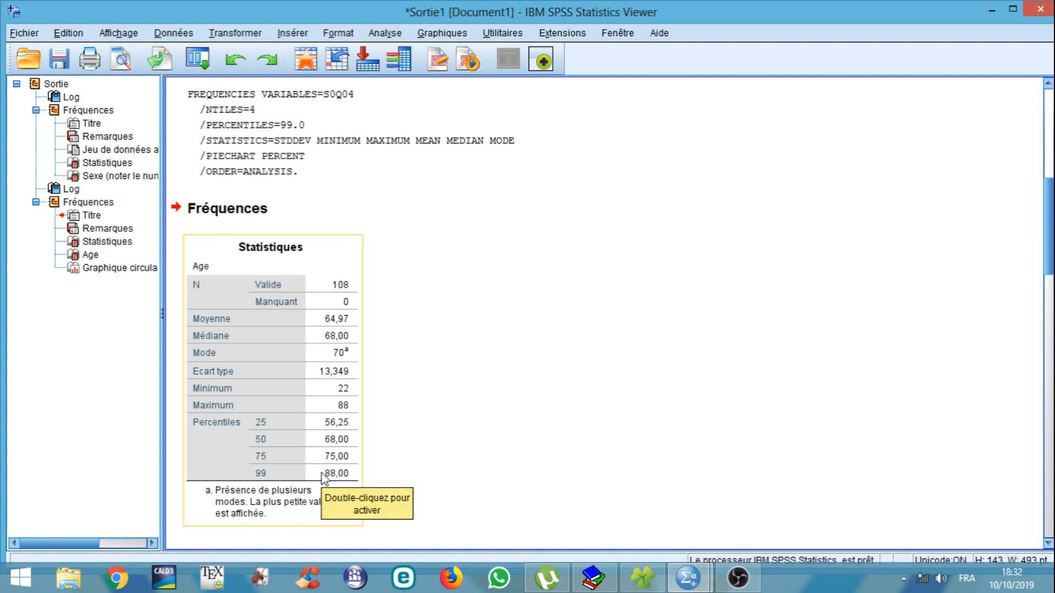
# Examine the end of the Age frequency table and the Age pie chart.
pyautogui.scroll(-15, 400, 447)
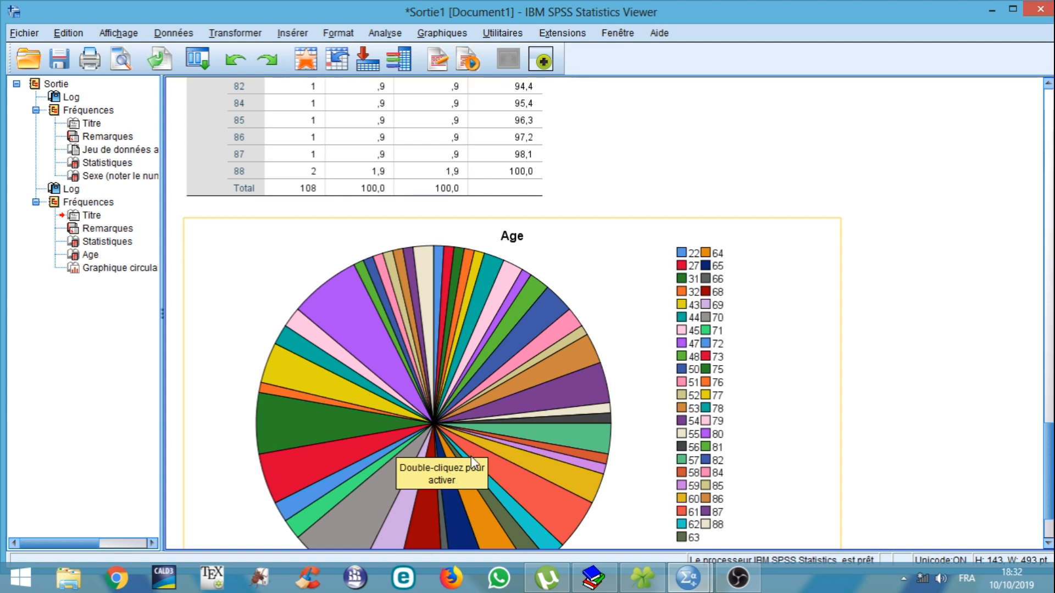
pyautogui.scroll(-3, 616, 396)
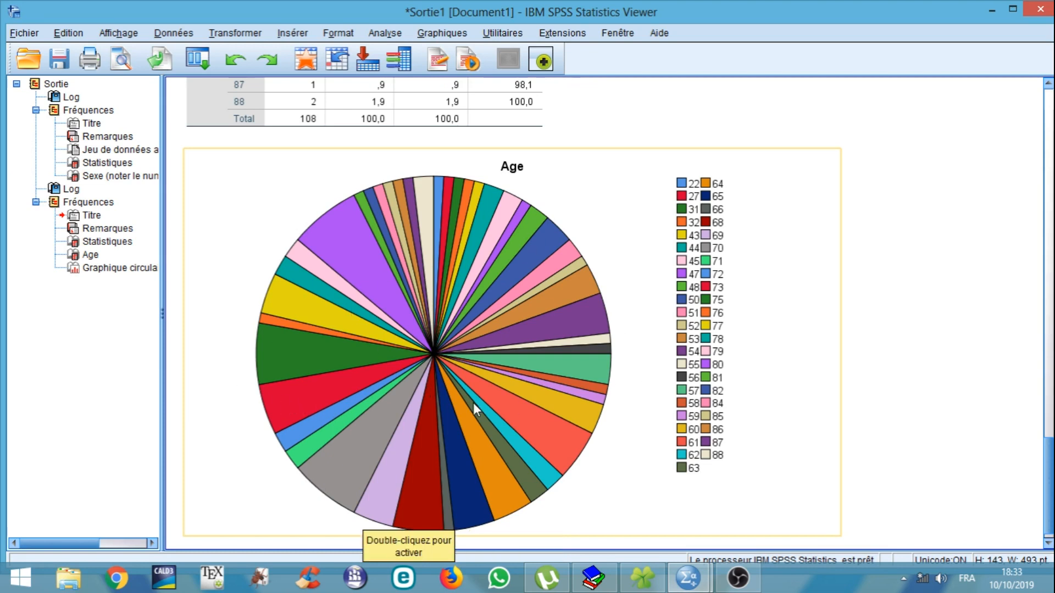
pyautogui.scroll(2, 450, 401)
pyautogui.scroll(-2, 450, 401)
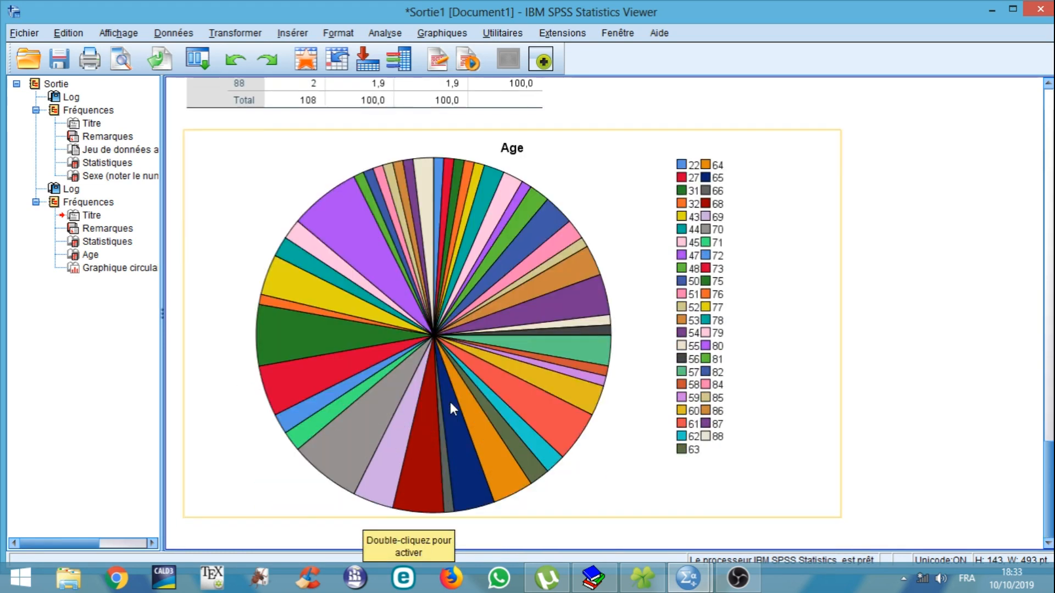
pyautogui.scroll(10, 450, 401)
# Reopen the Frequencies analysis (Fréquences) and replace Age with Sexe as the analysed variable.
pyautogui.click(385, 33)
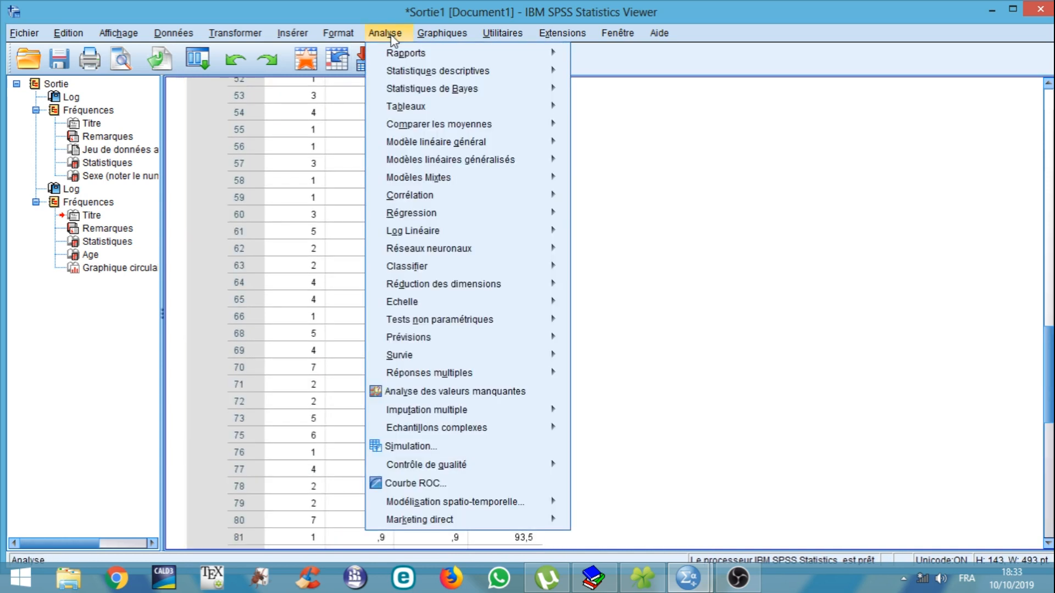
pyautogui.moveTo(512, 79)
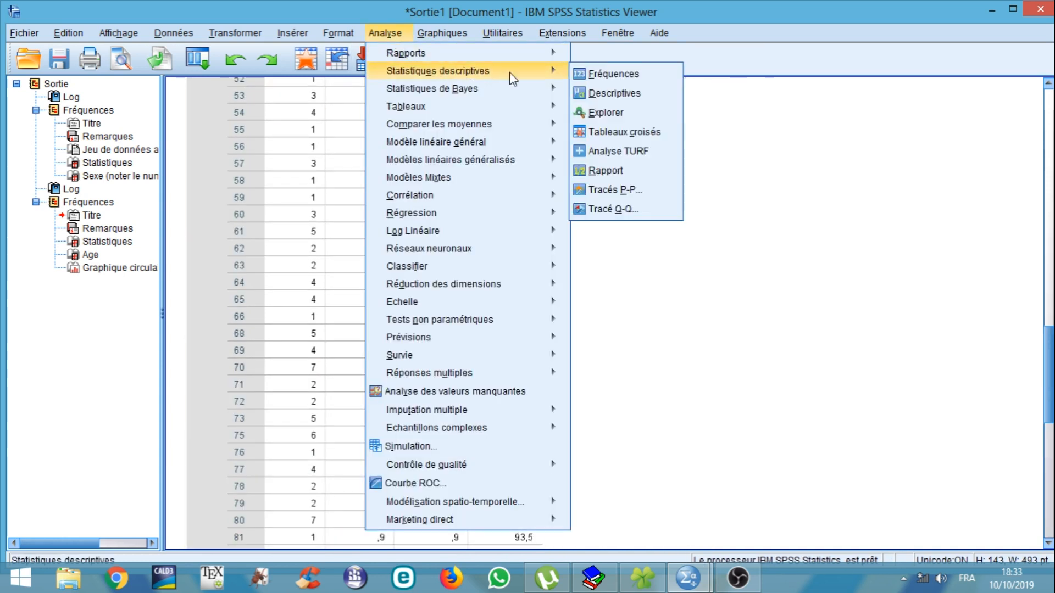
pyautogui.click(578, 74)
pyautogui.click(571, 63)
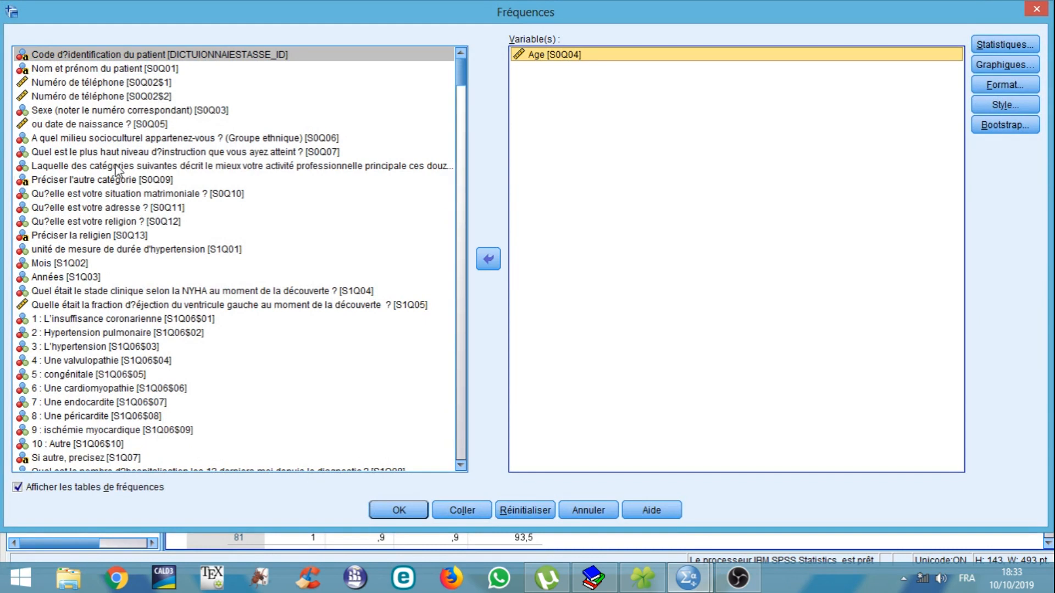
pyautogui.click(488, 259)
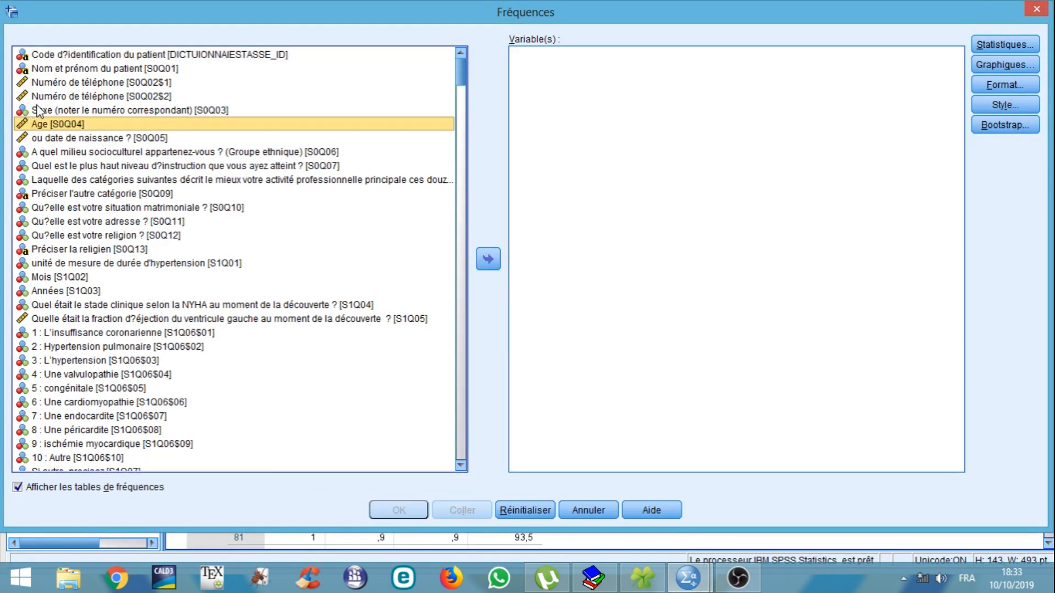
pyautogui.click(63, 110)
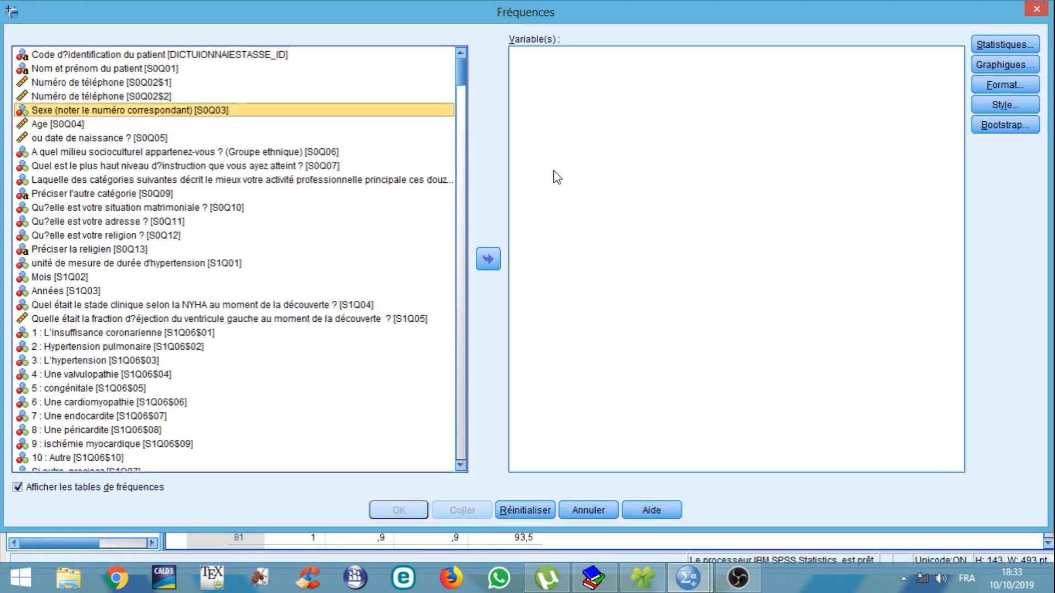
pyautogui.click(488, 259)
# Choose pie charts (Graphiques circulaires) with percentage values (Pourcentages) for the Sexe frequencies and accept the chart options.
pyautogui.click(995, 66)
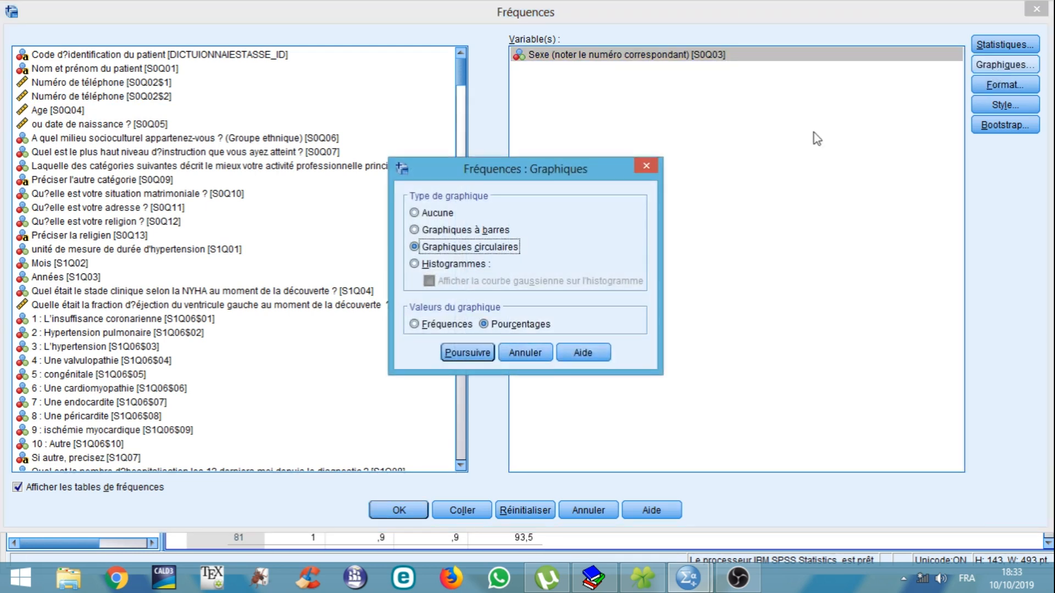
pyautogui.click(440, 265)
pyautogui.click(441, 249)
pyautogui.click(500, 324)
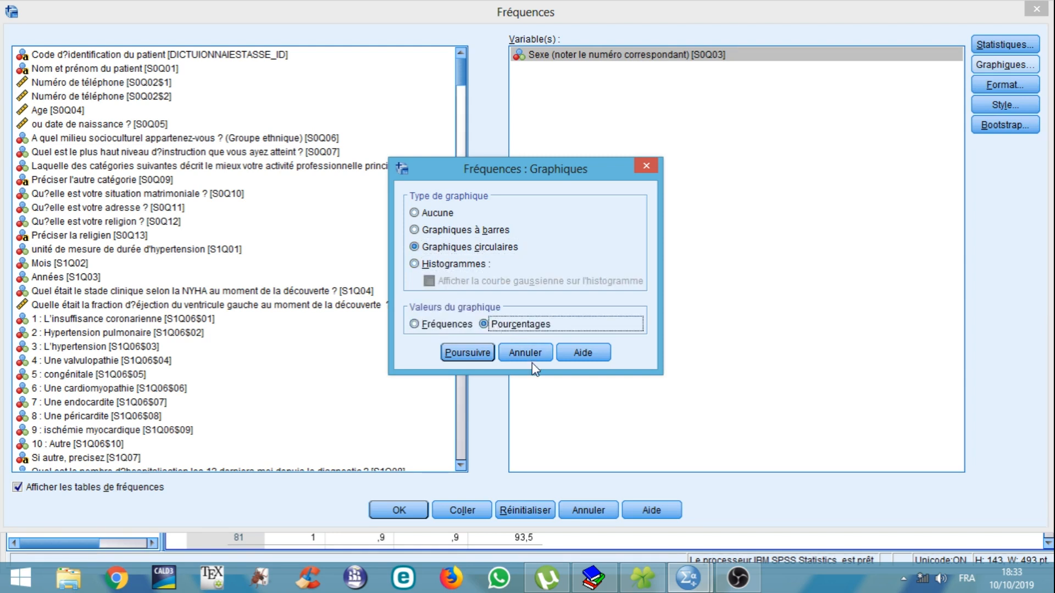
pyautogui.click(466, 352)
# Run the Sexe frequencies analysis and review its frequency table and pie chart in the output.
pyautogui.click(400, 511)
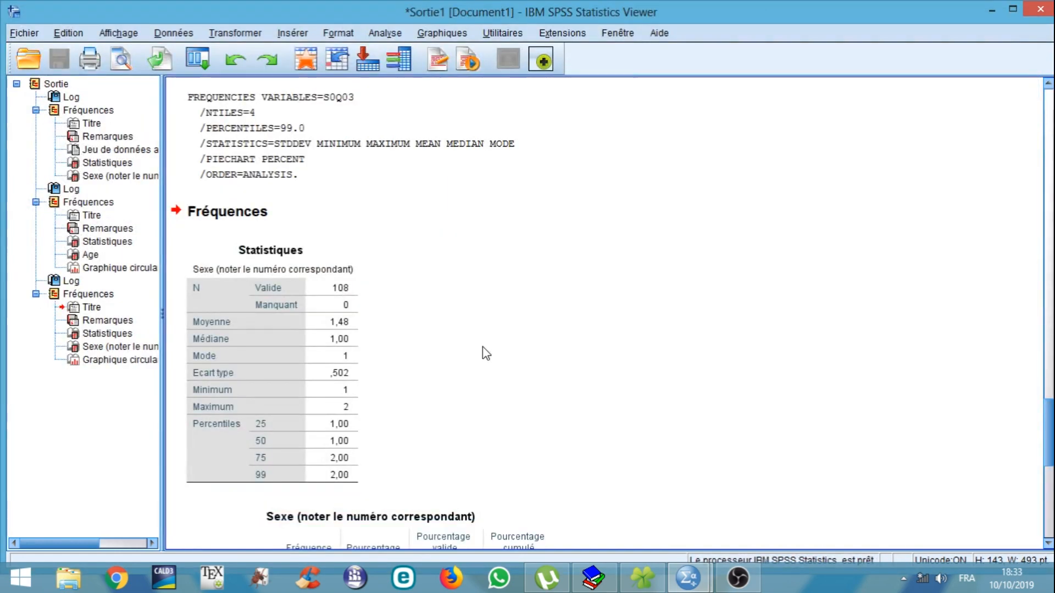
pyautogui.scroll(-5, 559, 357)
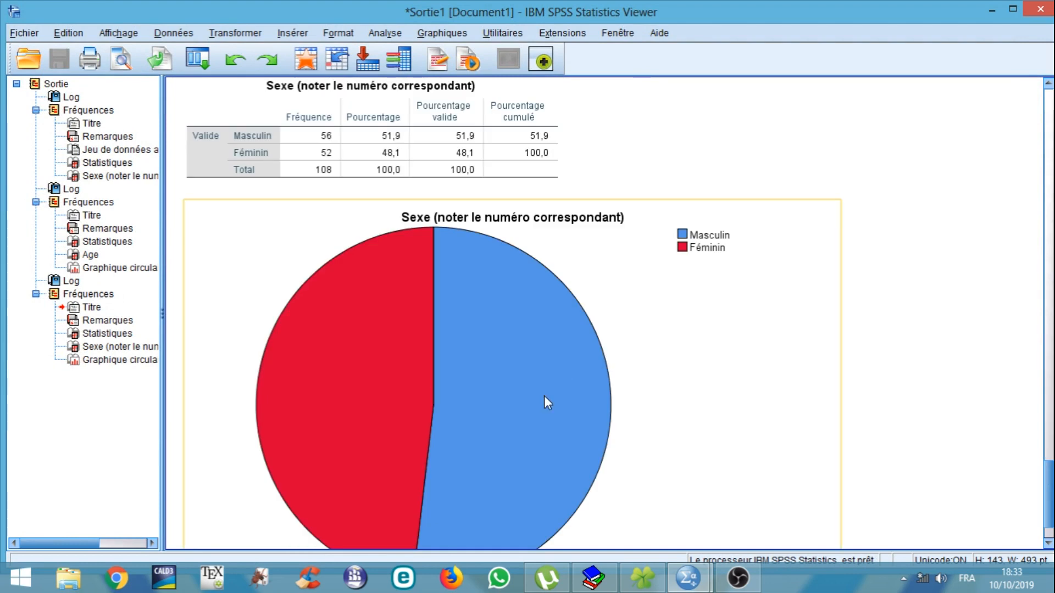
pyautogui.scroll(-1, 571, 412)
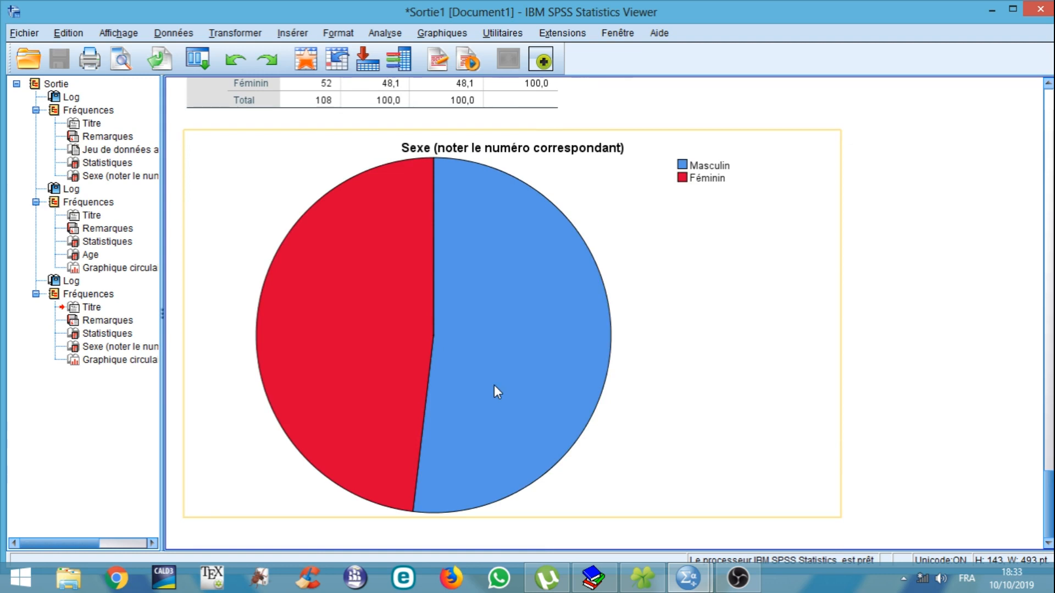
pyautogui.scroll(3, 496, 387)
pyautogui.scroll(-3, 496, 379)
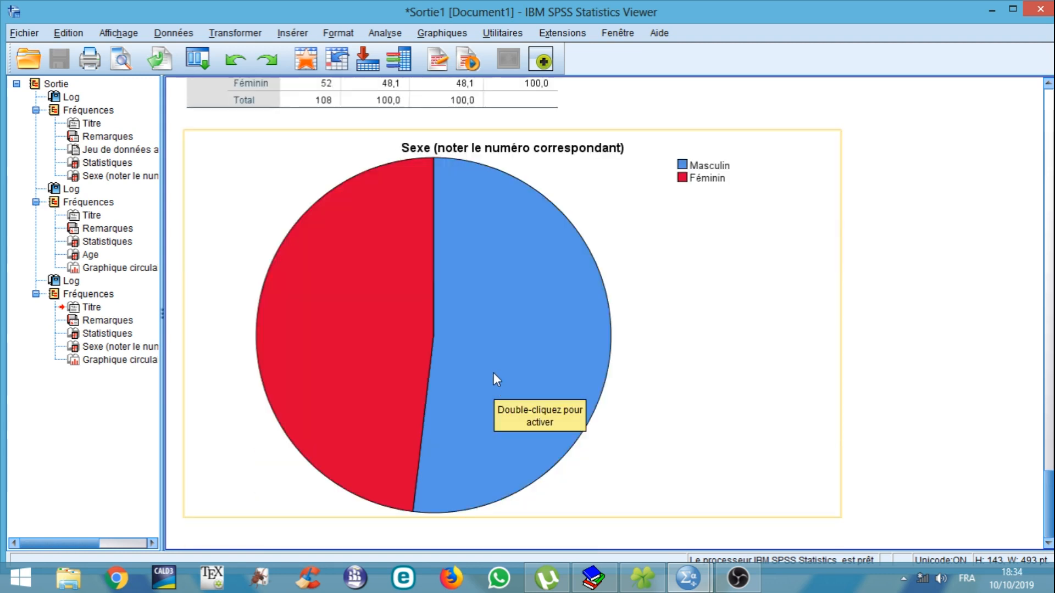
pyautogui.scroll(2, 493, 374)
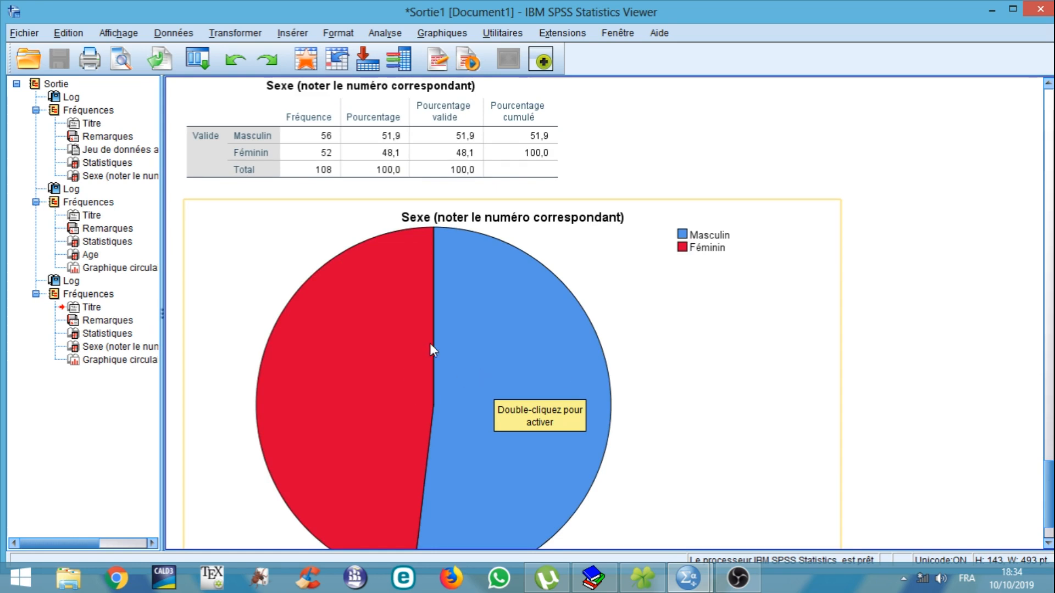
# Start a crosstab analysis (Tableaux croisés) and assign Sexe as the row variable.
pyautogui.click(385, 33)
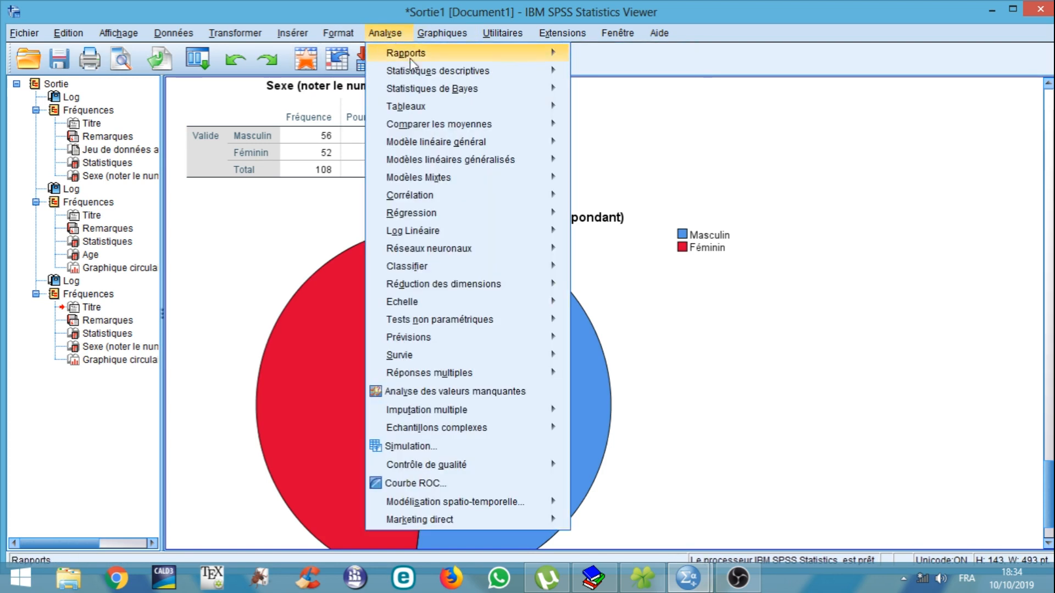
pyautogui.moveTo(442, 78)
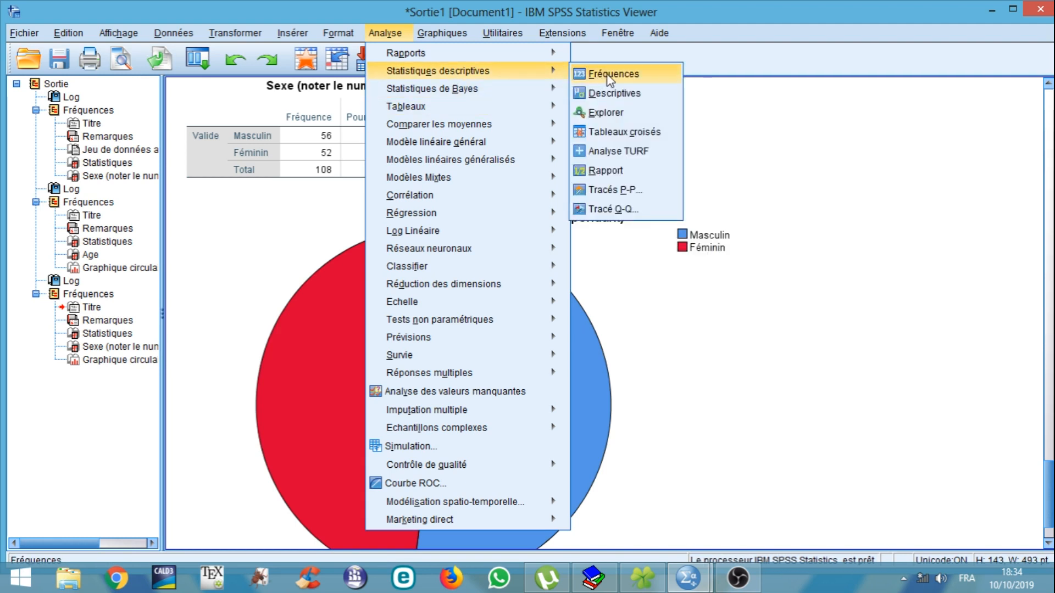
pyautogui.click(601, 133)
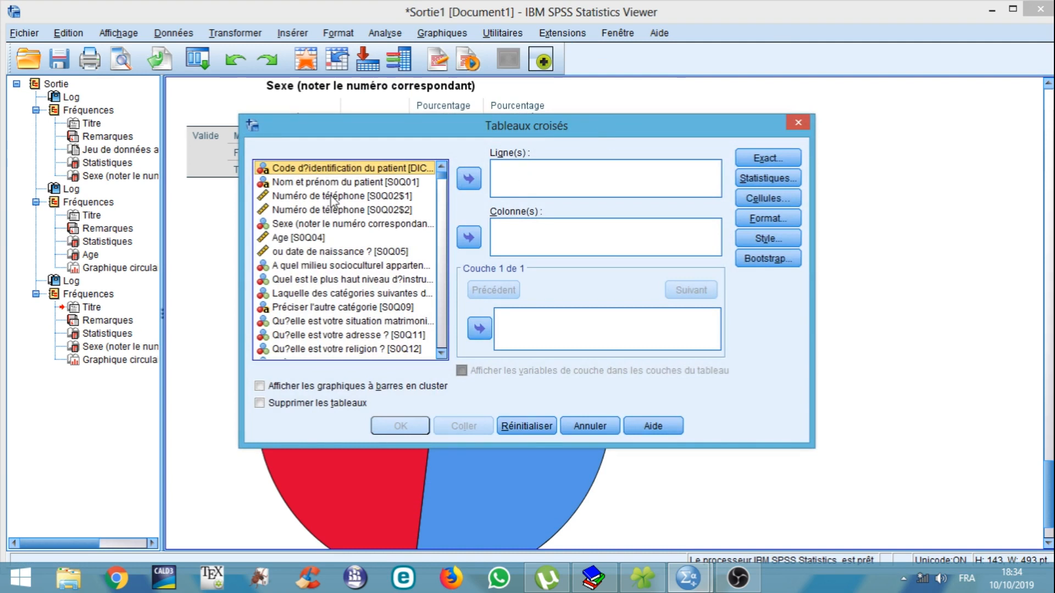
pyautogui.click(290, 224)
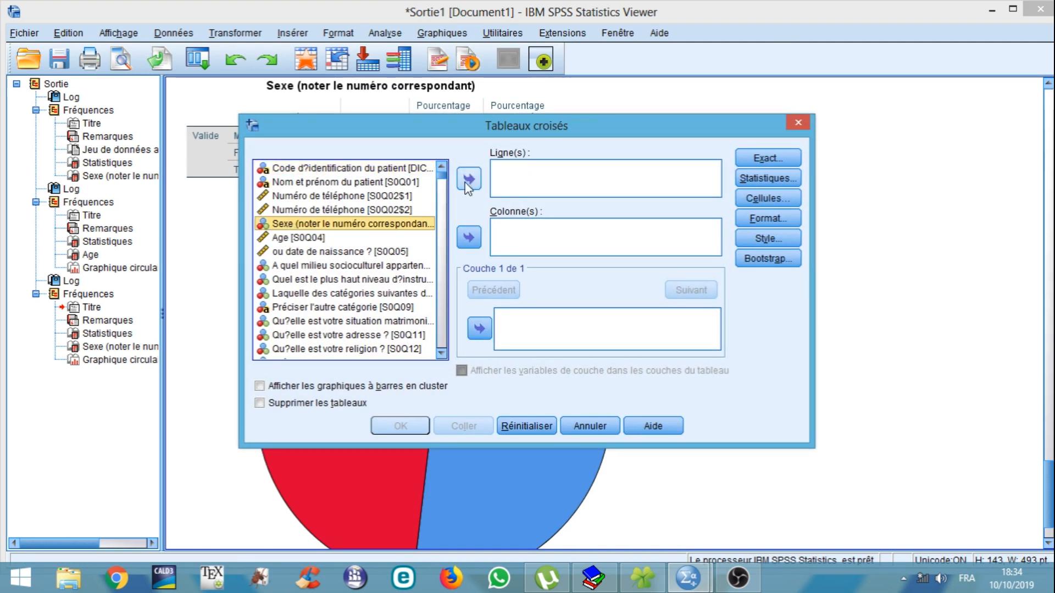
pyautogui.click(469, 179)
# Assign HTA as the crosstab's column variable and generate the Sexe by HTA table.
pyautogui.scroll(-4, 301, 269)
pyautogui.scroll(-15, 301, 269)
pyautogui.scroll(-15, 301, 269)
pyautogui.scroll(-15, 301, 270)
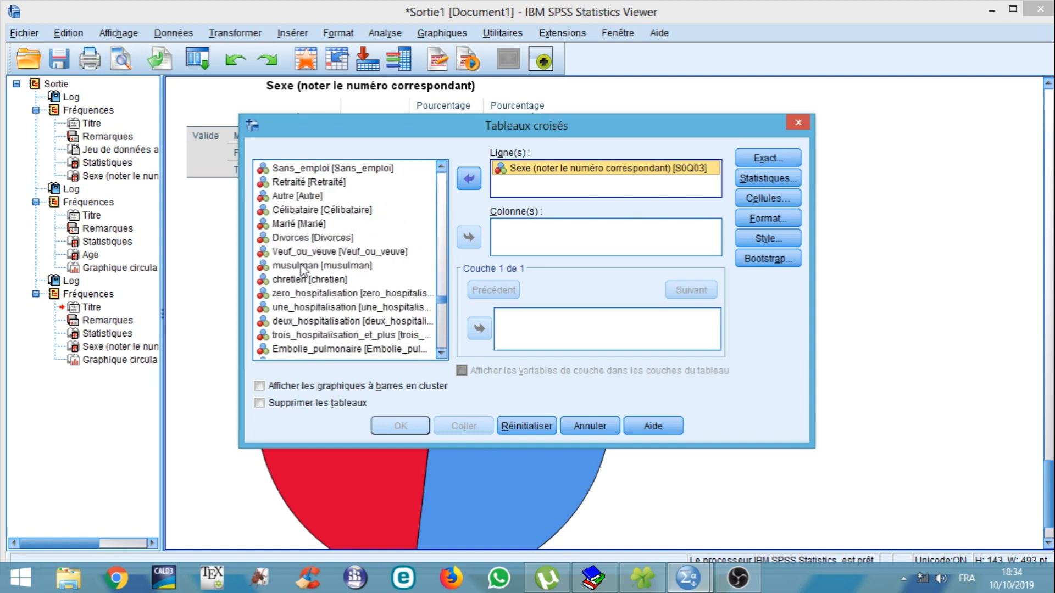
pyautogui.scroll(-15, 301, 269)
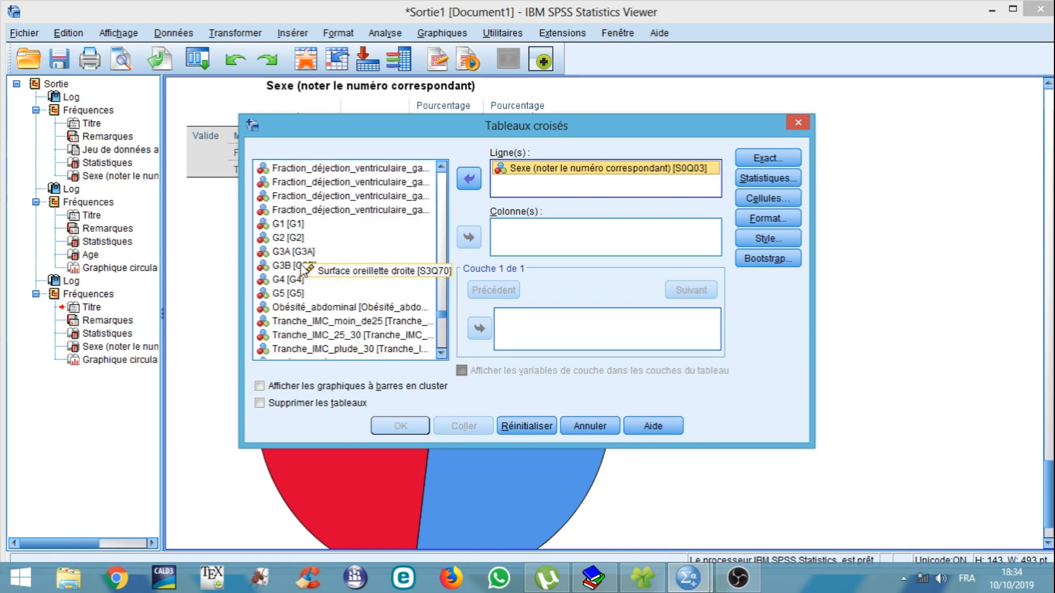
pyautogui.scroll(2, 302, 270)
pyautogui.scroll(2, 301, 269)
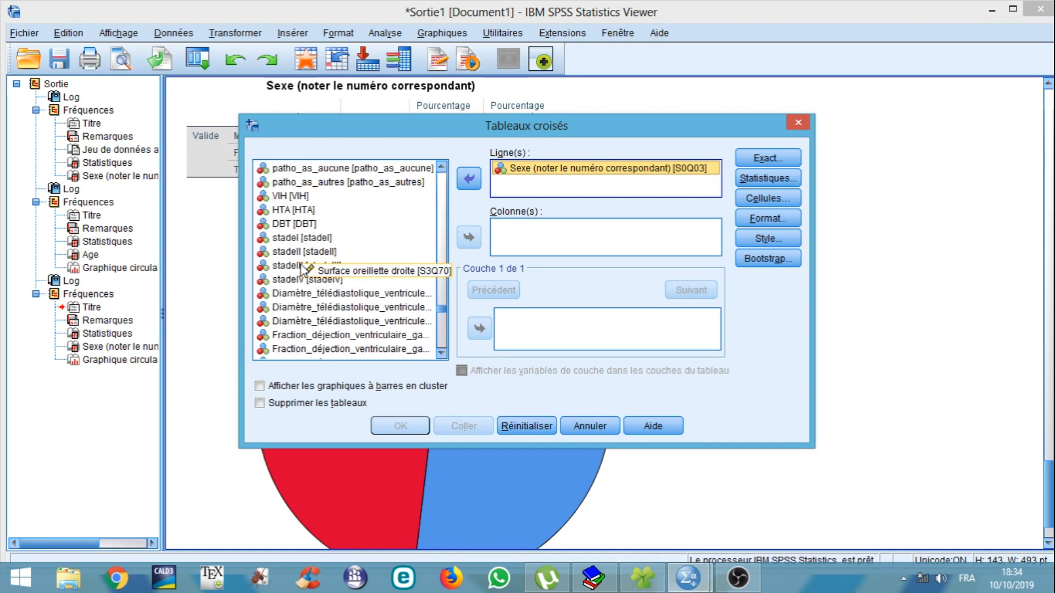
pyautogui.click(282, 211)
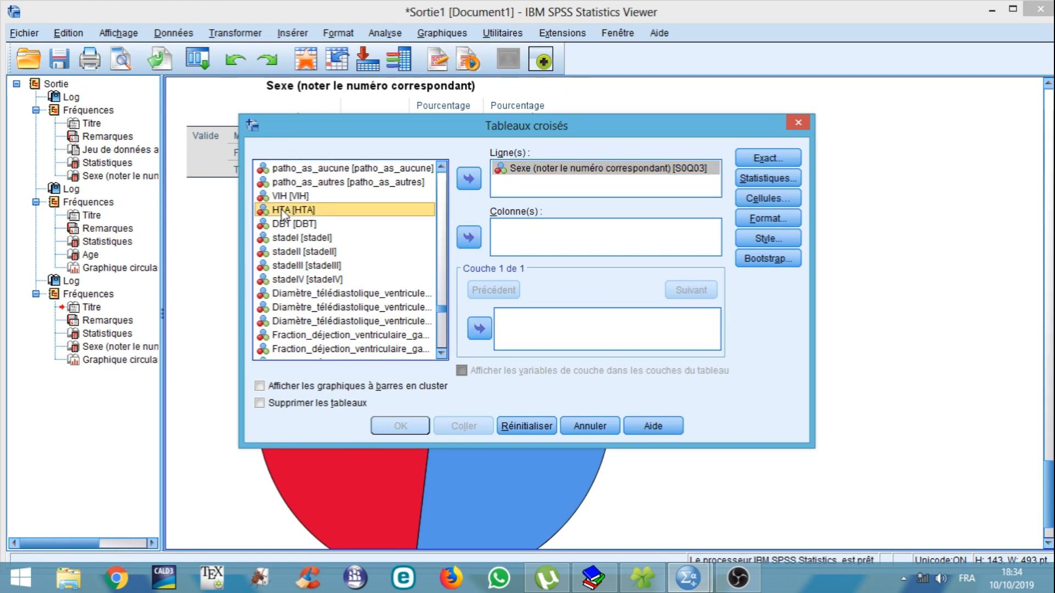
pyautogui.click(468, 239)
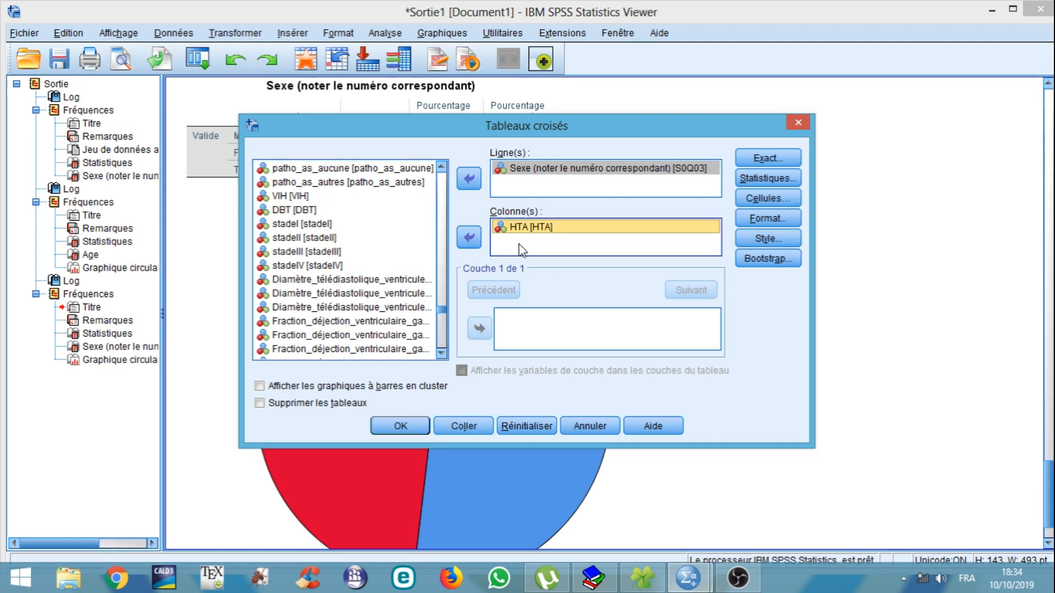
pyautogui.click(401, 427)
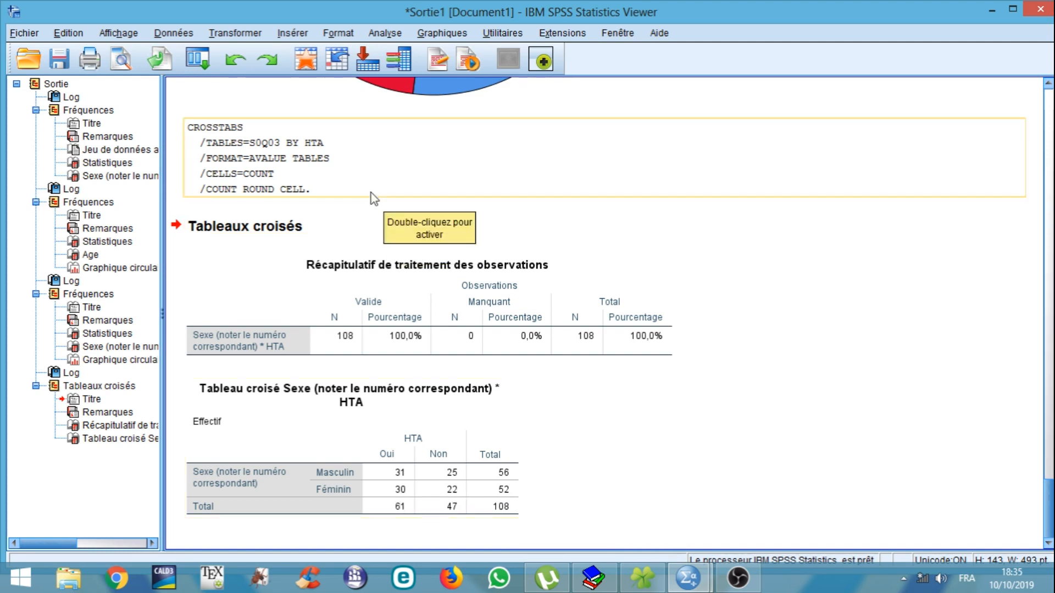
# Rerun the Sexe by HTA crosstab with the chi-square test (Khi-carré) included and review the results.
pyautogui.click(384, 33)
pyautogui.moveTo(413, 70)
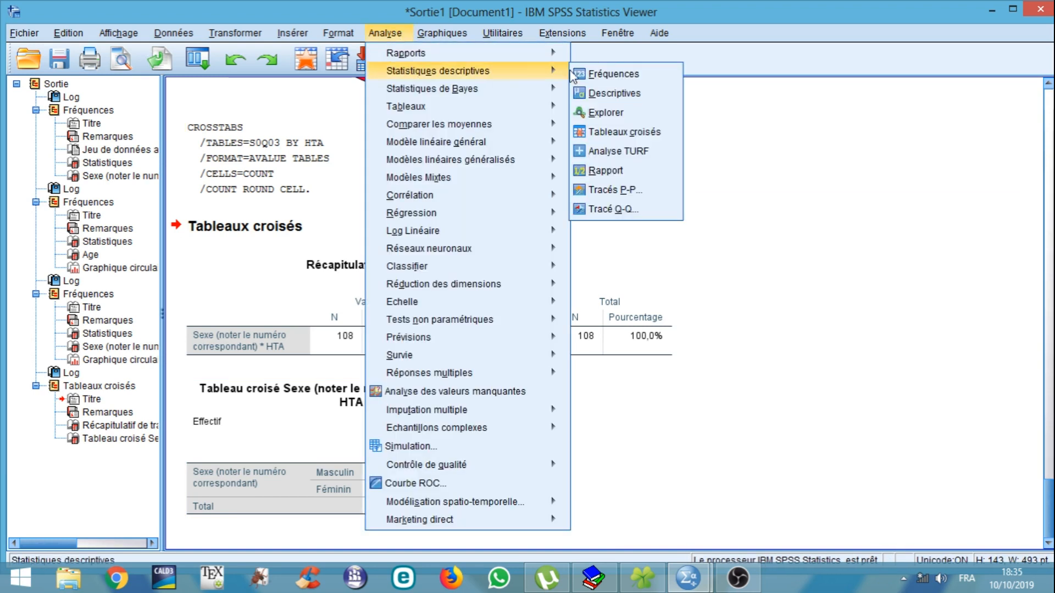
pyautogui.click(603, 133)
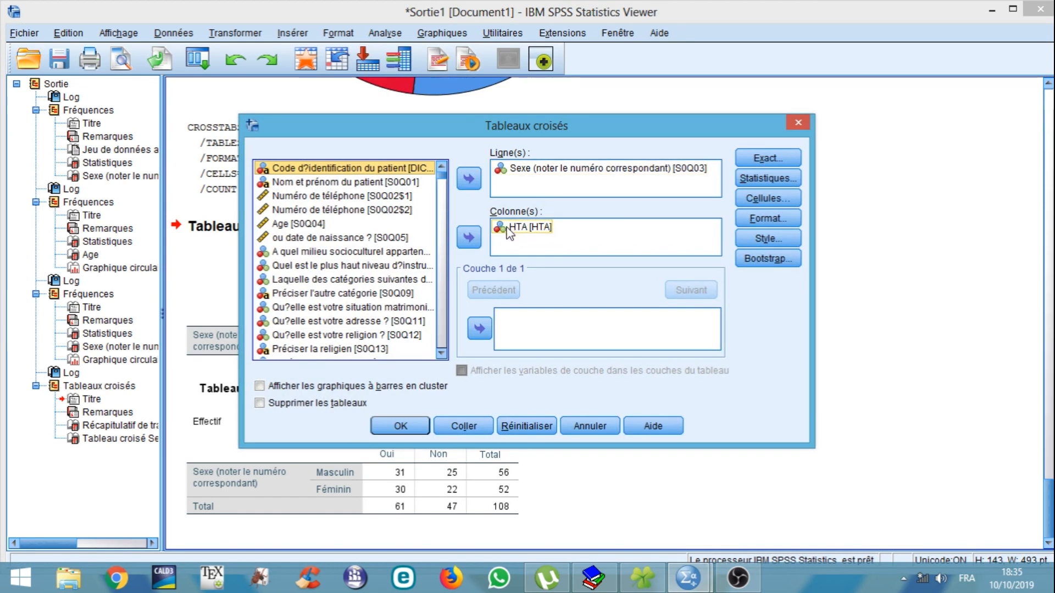
pyautogui.click(759, 179)
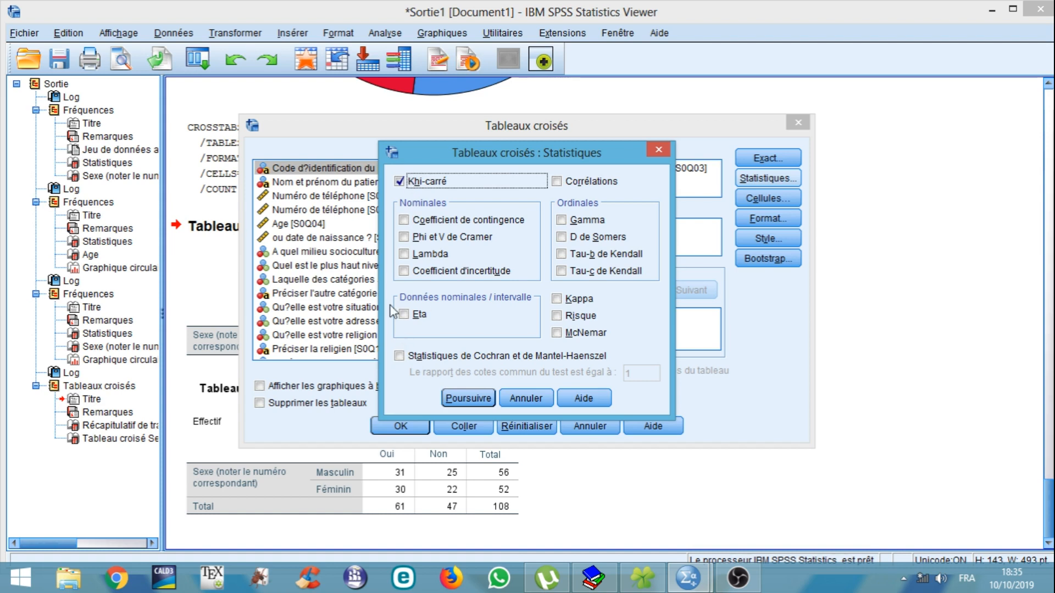
pyautogui.click(462, 399)
pyautogui.click(414, 428)
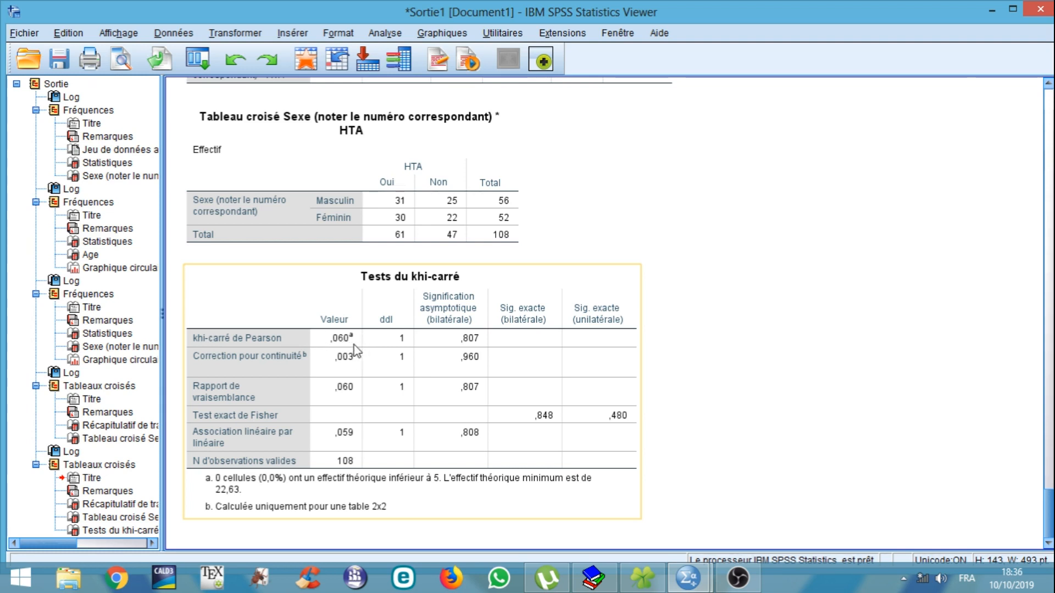
pyautogui.click(402, 203)
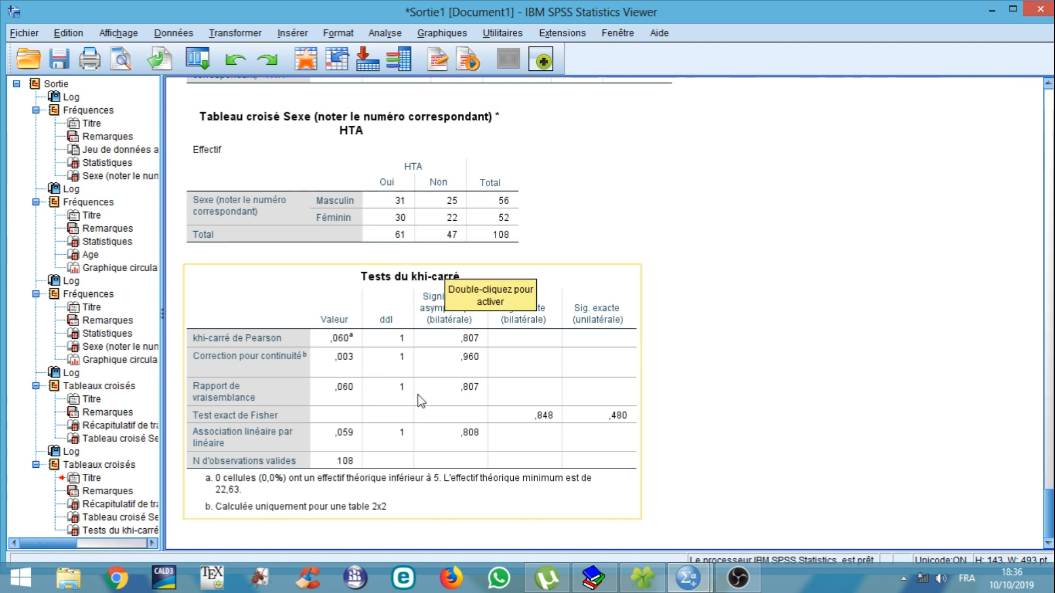
# Rerun the Sexe by HTA crosstab with the risk estimate (Risque) selected instead of the chi-square test (Khi-carré).
pyautogui.click(394, 36)
pyautogui.moveTo(440, 75)
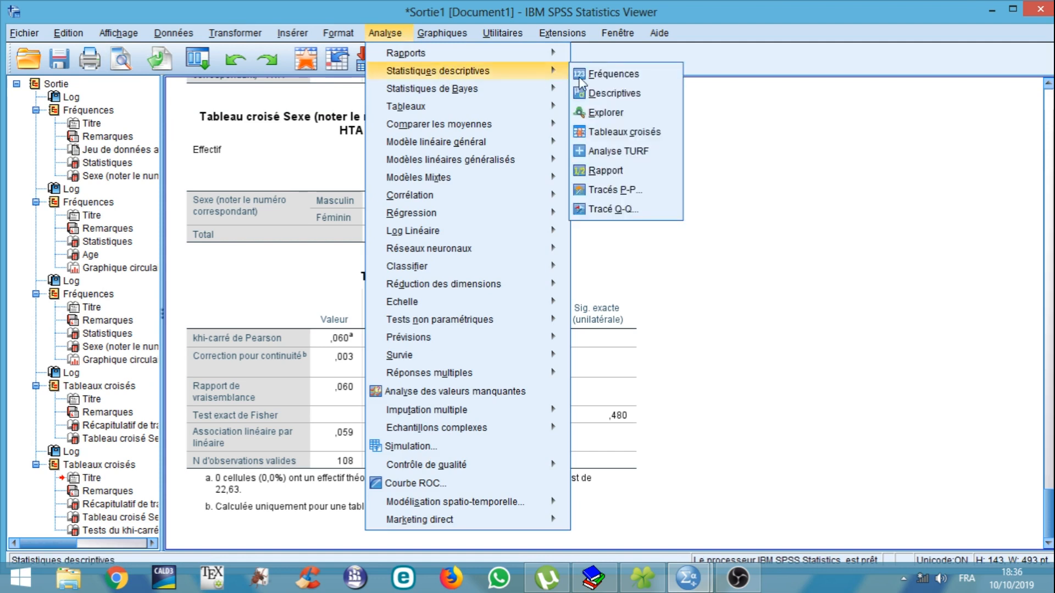
pyautogui.click(619, 132)
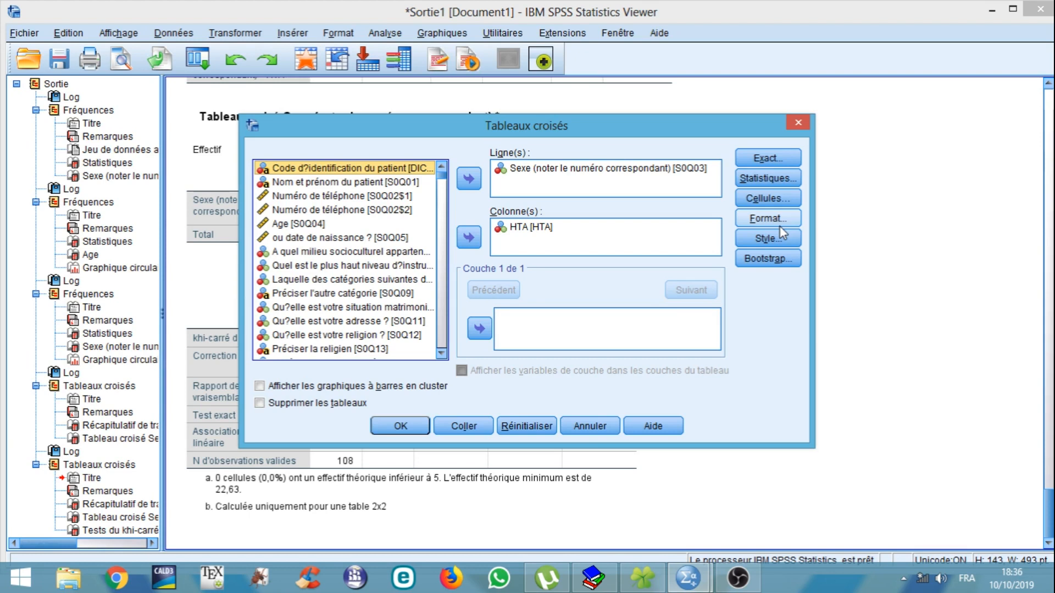
pyautogui.click(764, 184)
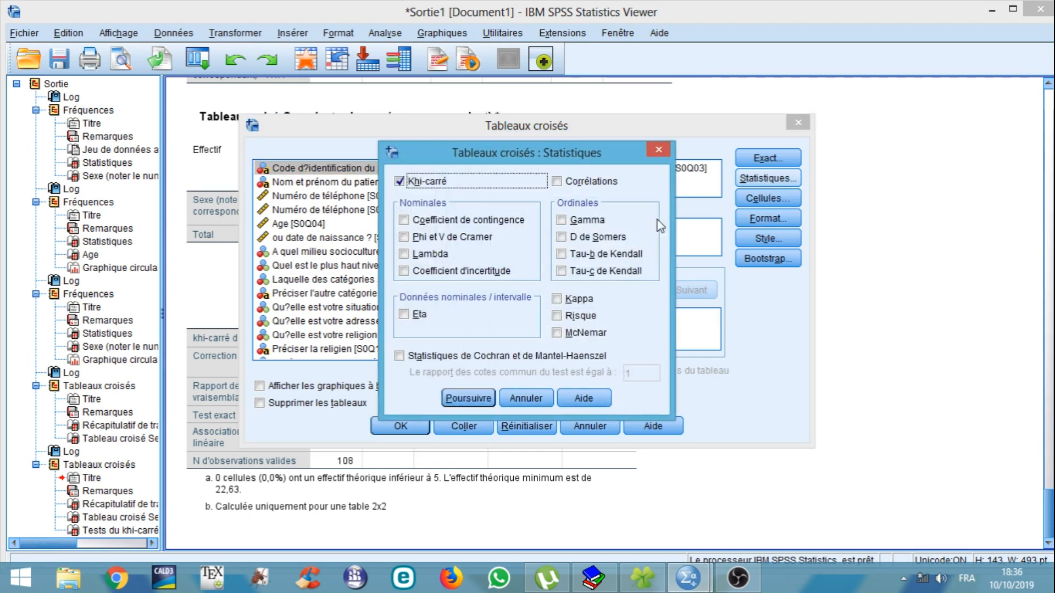
pyautogui.click(431, 186)
pyautogui.click(557, 316)
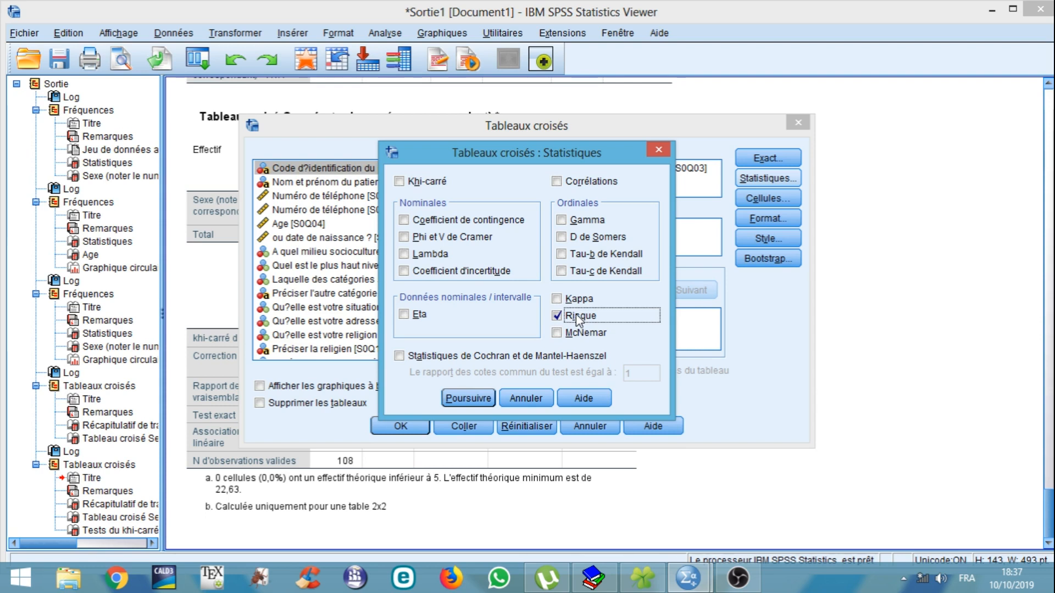
pyautogui.click(469, 398)
pyautogui.click(415, 432)
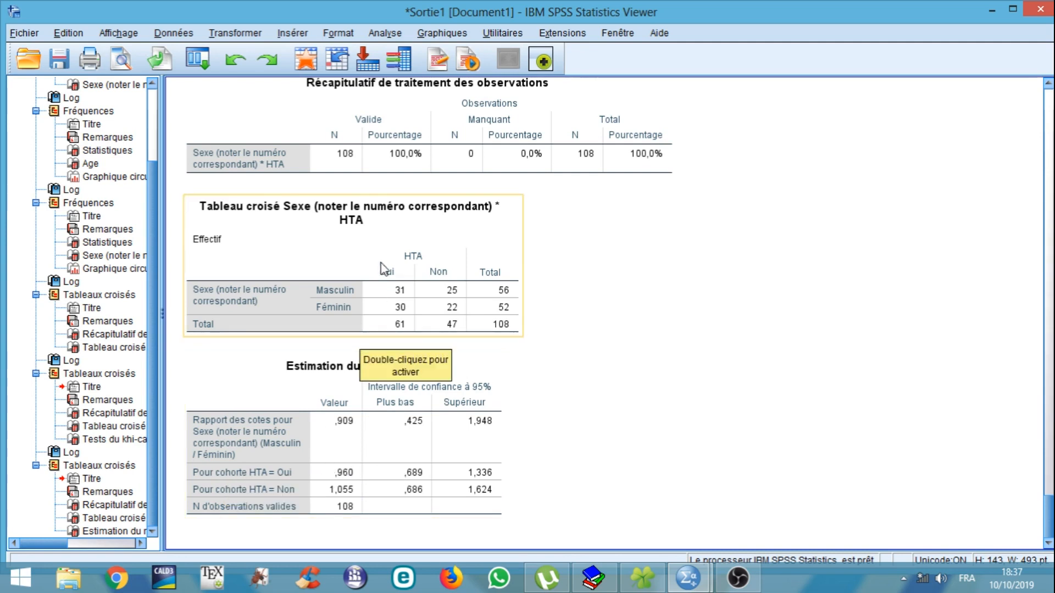
# Start a Descriptives analysis and assign Age [S0Q04] as its variable.
pyautogui.click(394, 35)
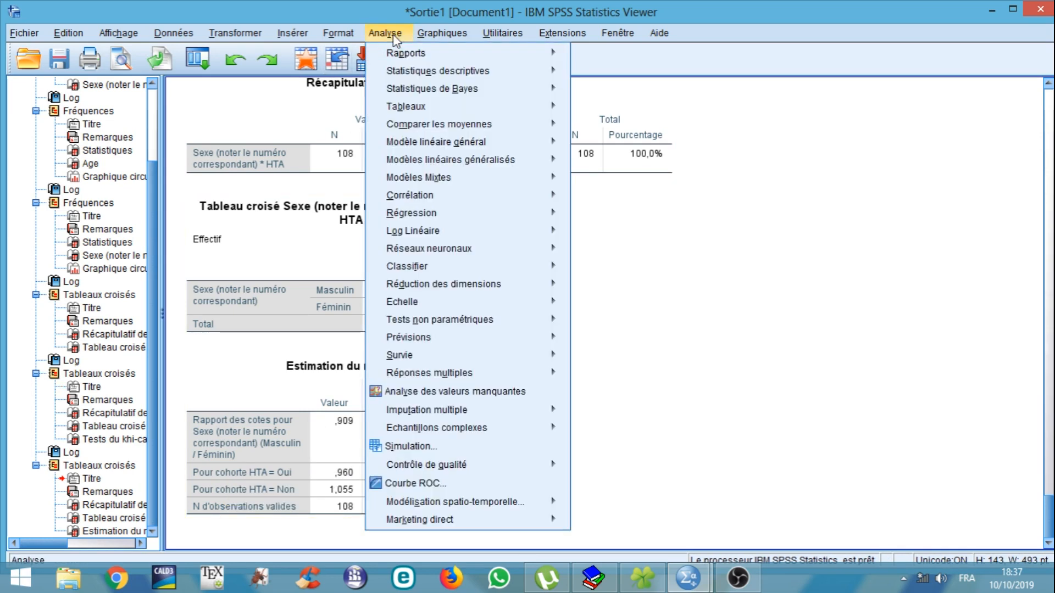
pyautogui.moveTo(407, 59)
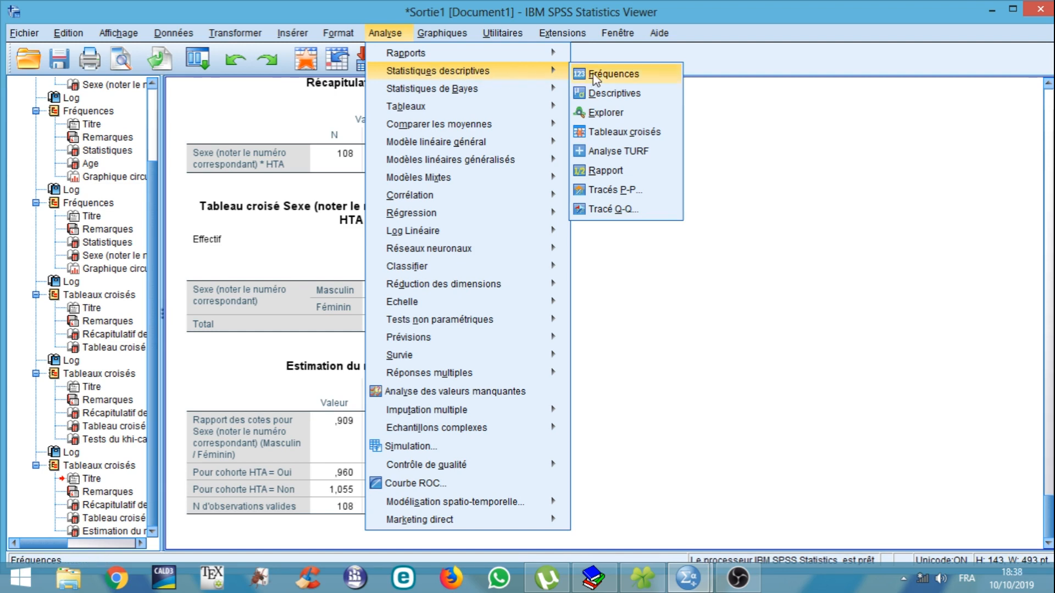
pyautogui.click(614, 94)
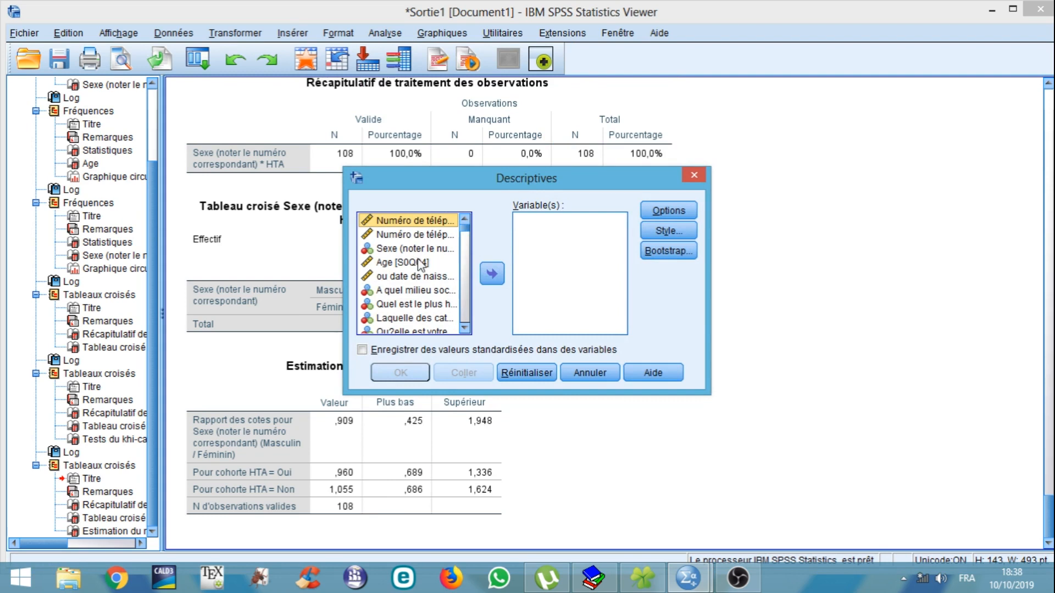
pyautogui.scroll(-1, 403, 300)
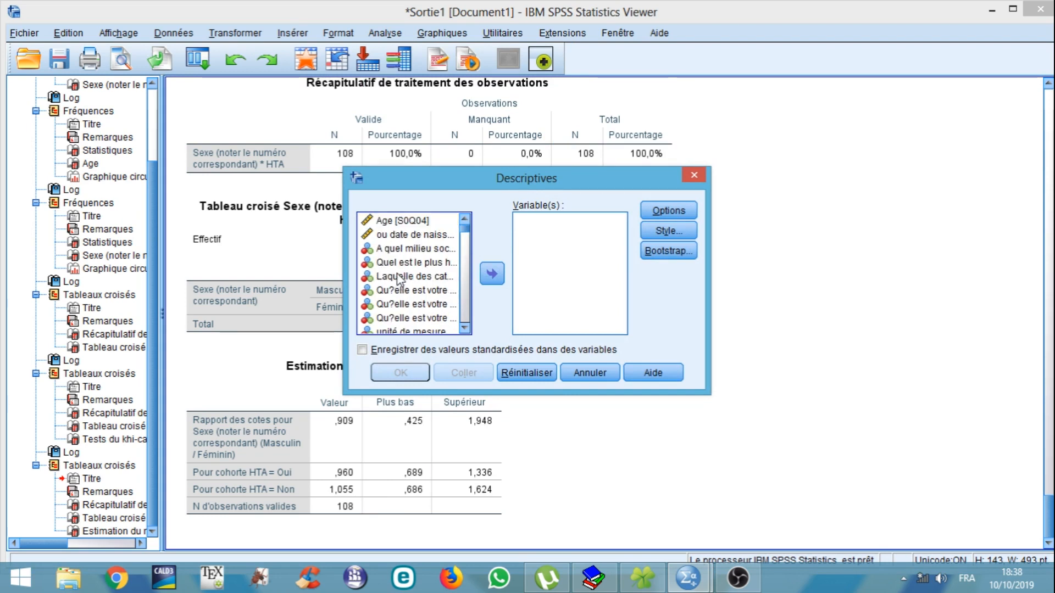
pyautogui.click(400, 221)
pyautogui.click(492, 274)
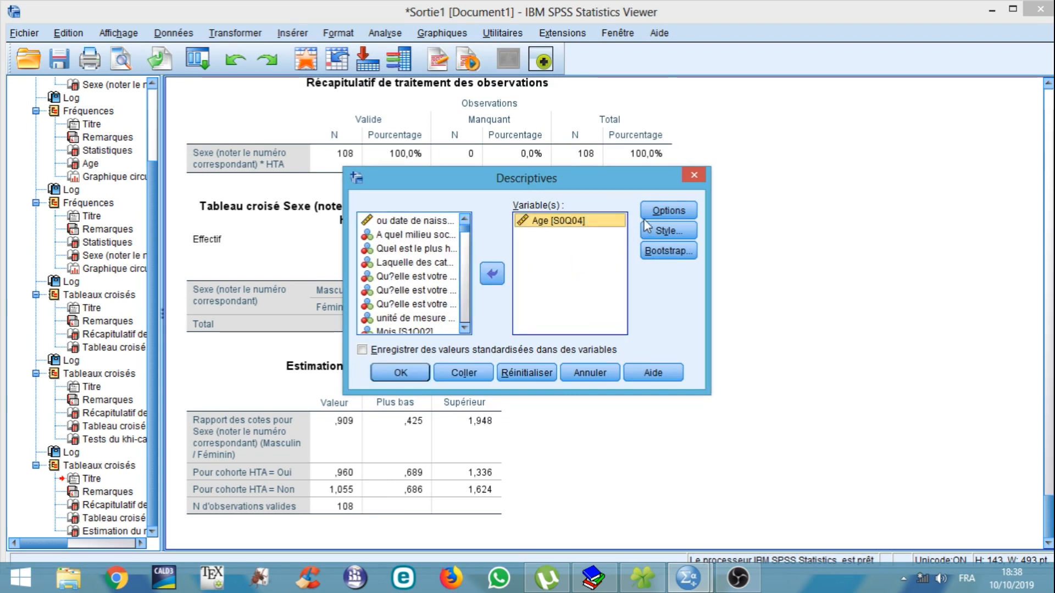
# Keep mean, standard deviation, minimum and maximum as the statistics for Age and generate the descriptives table.
pyautogui.click(666, 210)
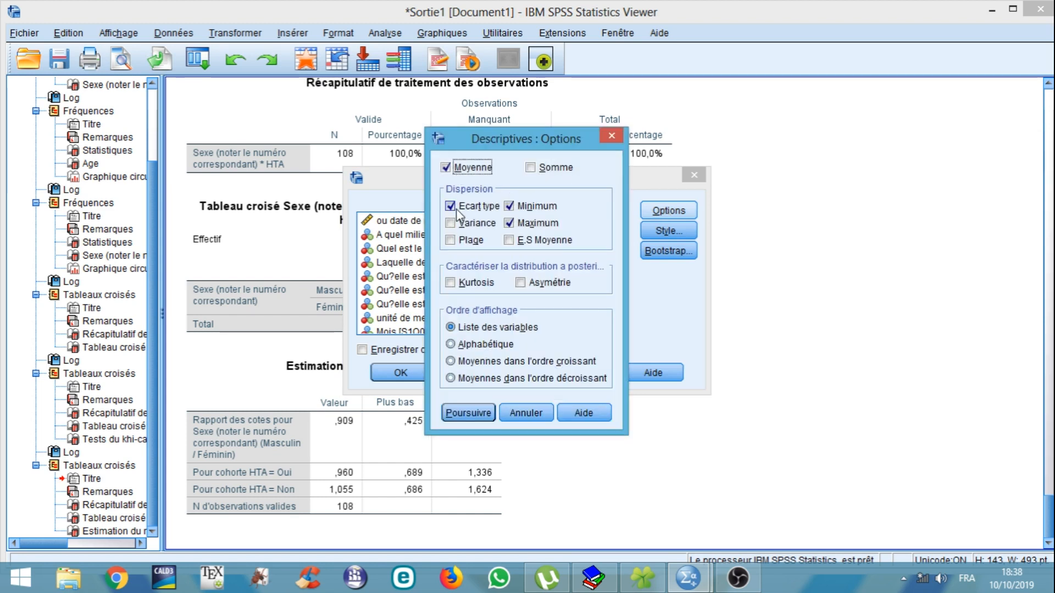
pyautogui.click(469, 414)
pyautogui.click(400, 373)
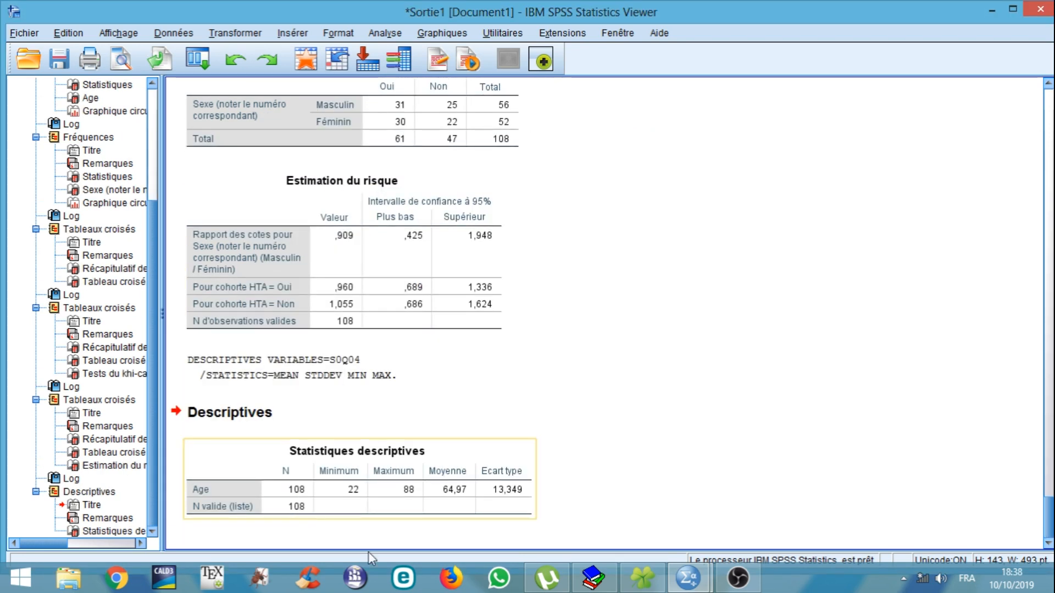
pyautogui.click(368, 519)
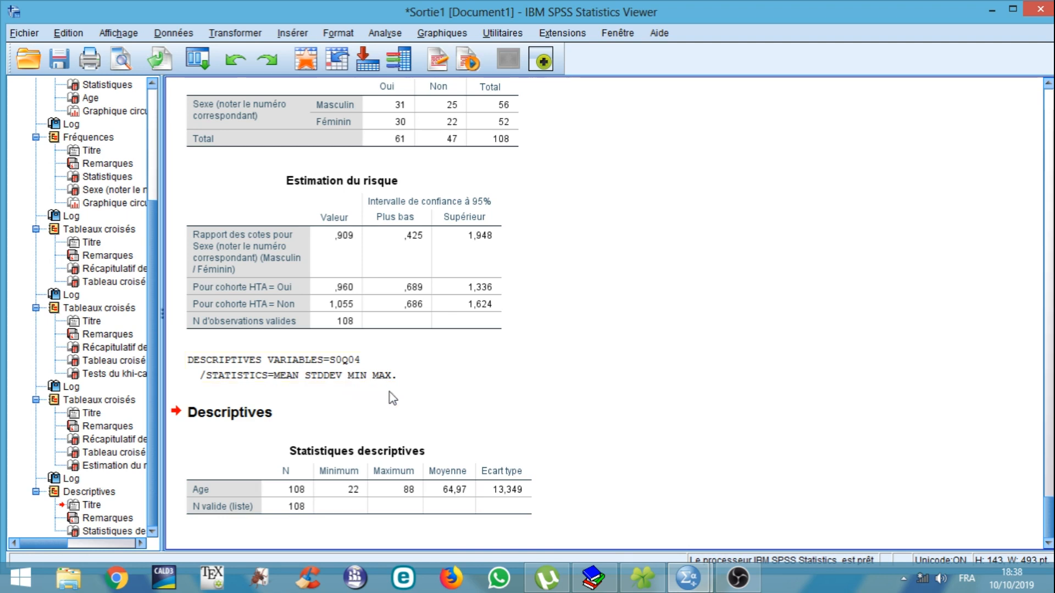
pyautogui.click(384, 34)
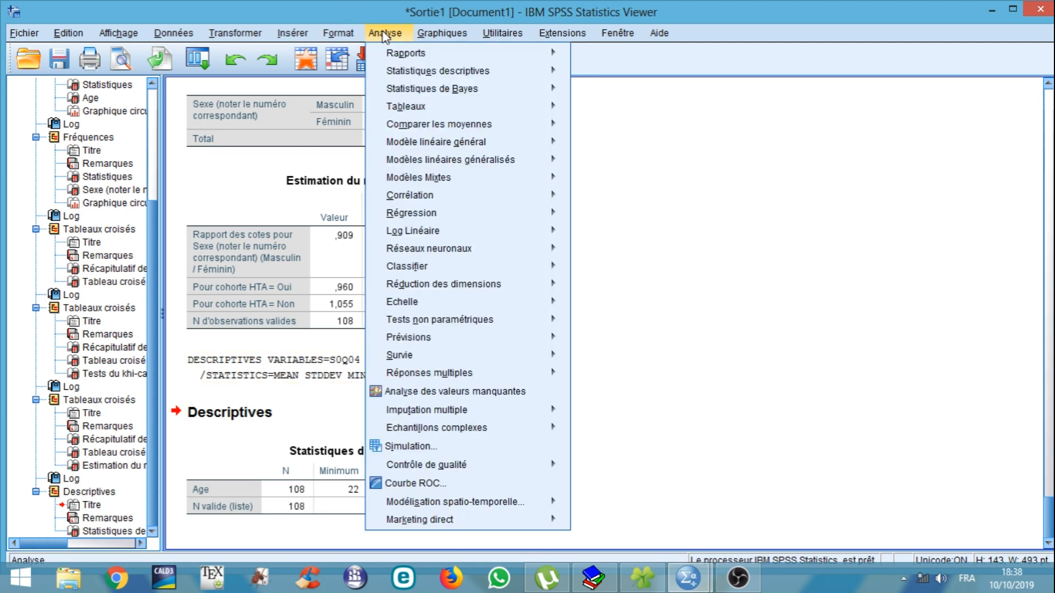
pyautogui.click(334, 8)
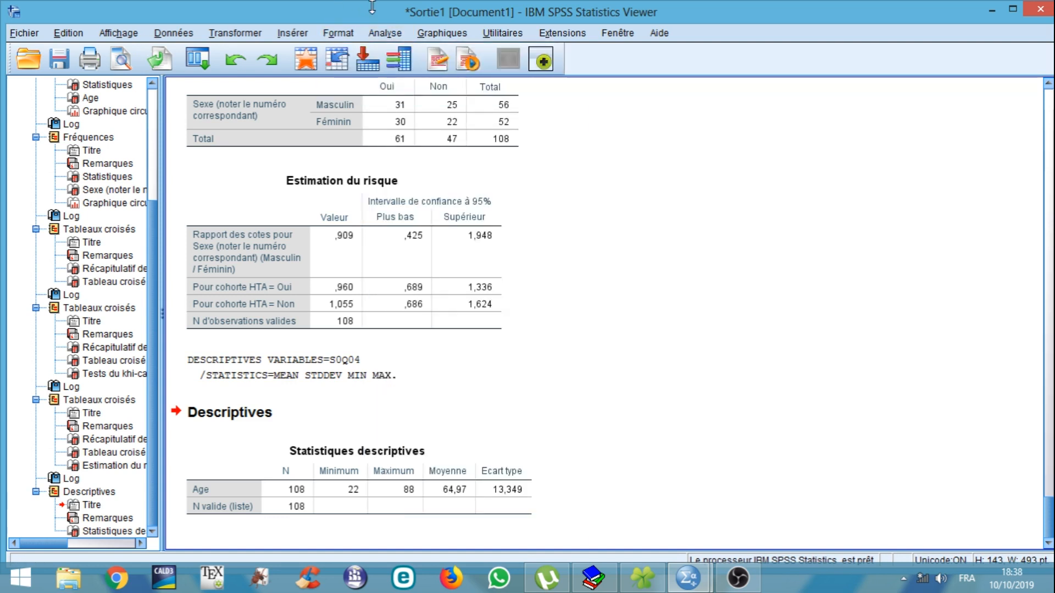
# Create a simple legacy bar chart of the number of observations, with Sexe on the category axis.
pyautogui.click(443, 34)
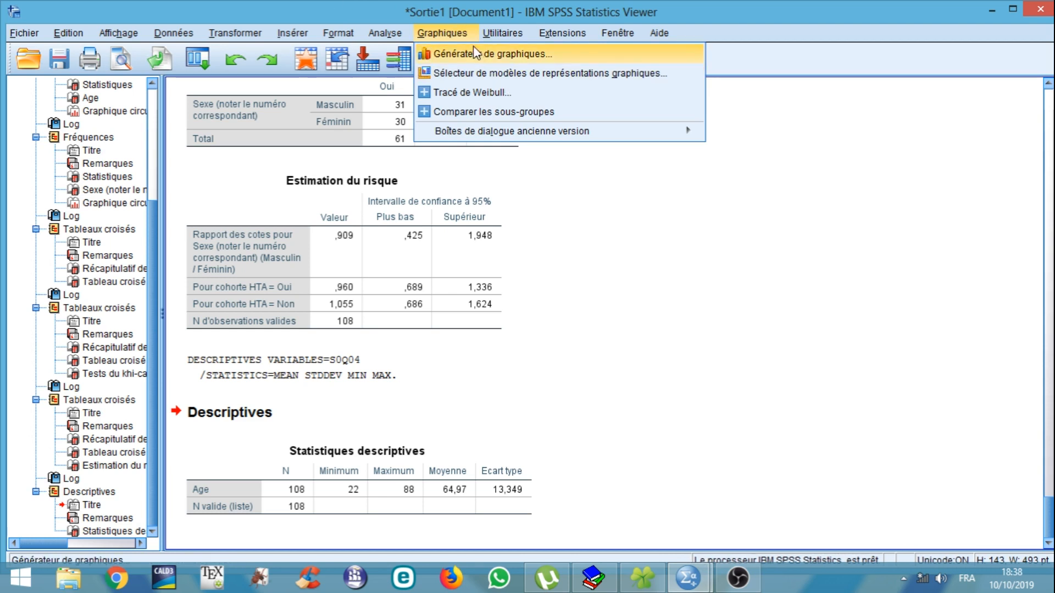
pyautogui.moveTo(482, 136)
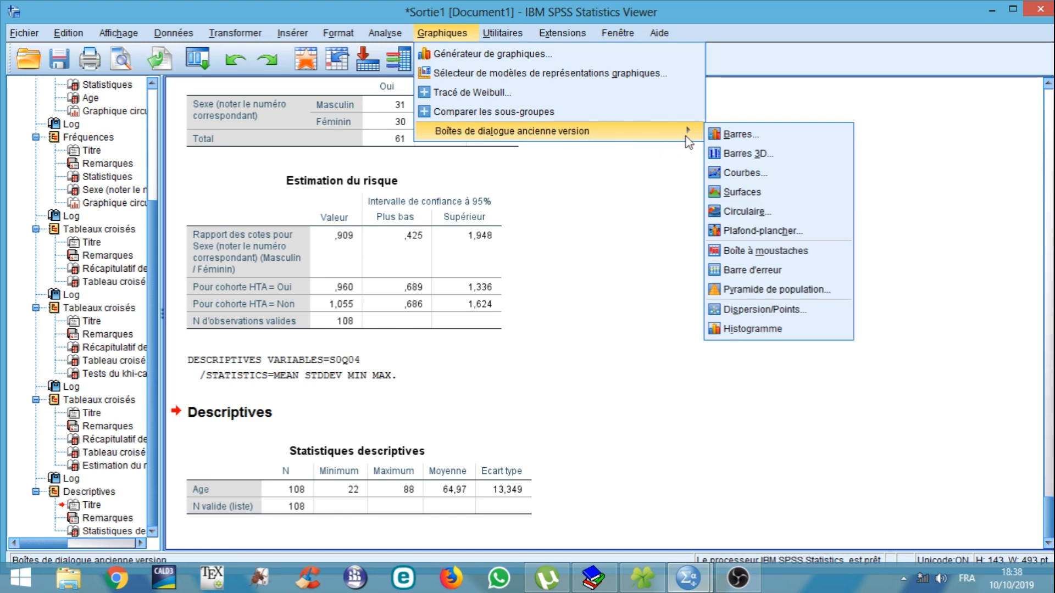
pyautogui.click(770, 138)
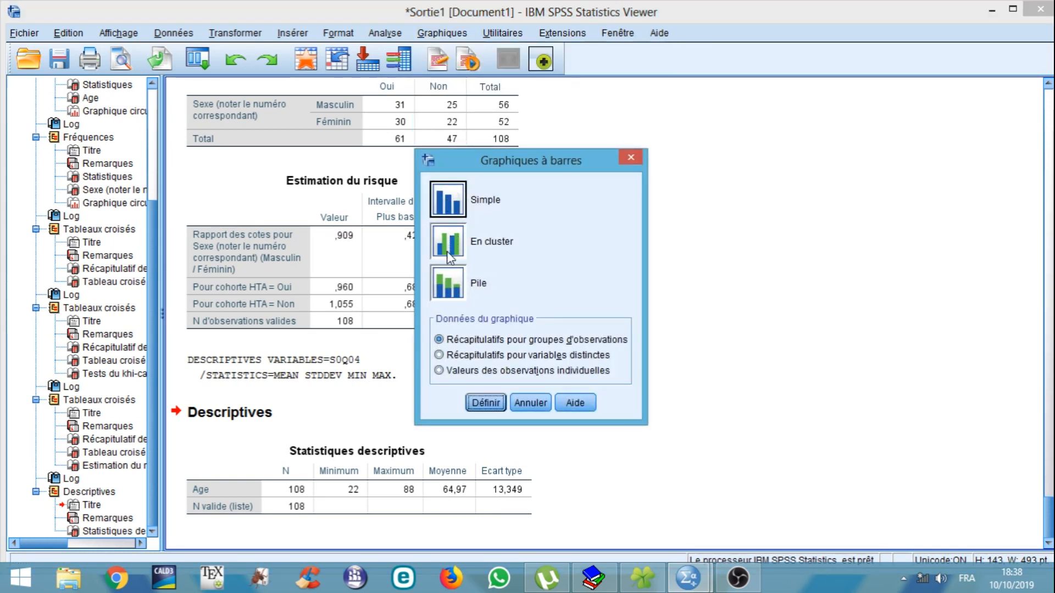
pyautogui.doubleClick(448, 201)
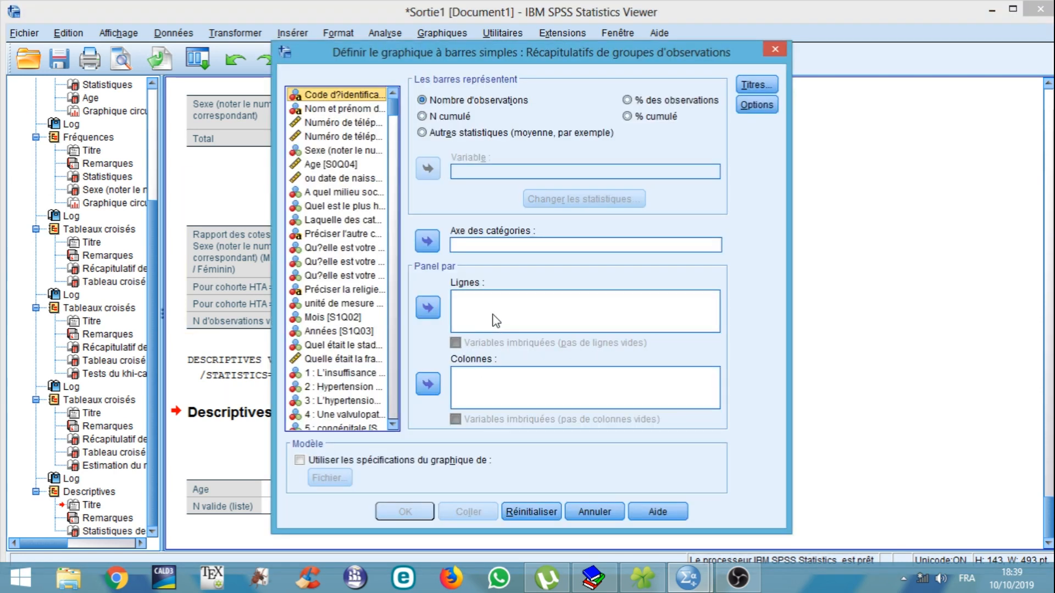
pyautogui.click(321, 151)
pyautogui.click(428, 242)
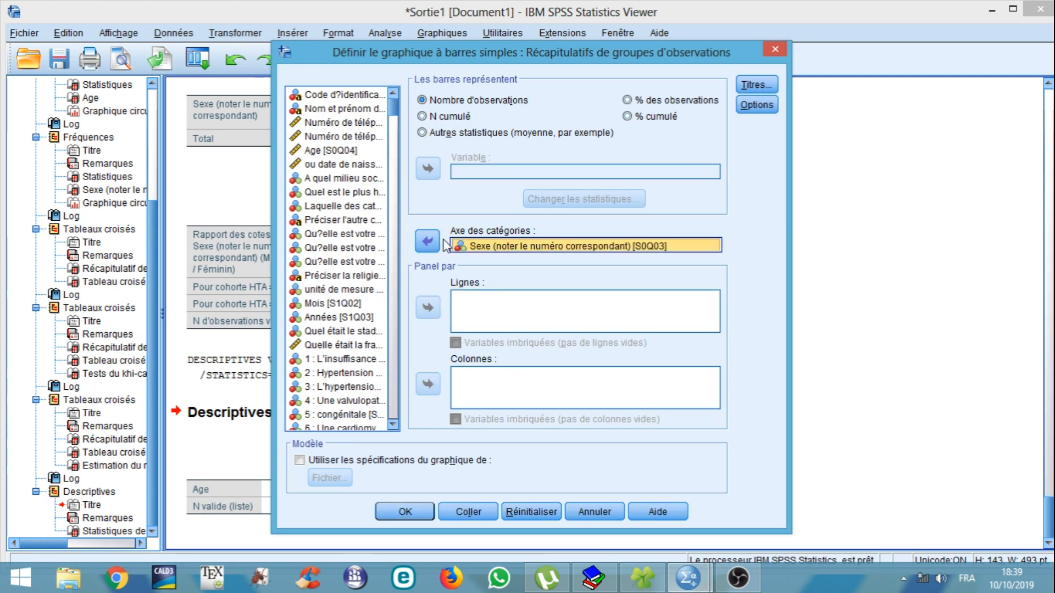
pyautogui.click(413, 512)
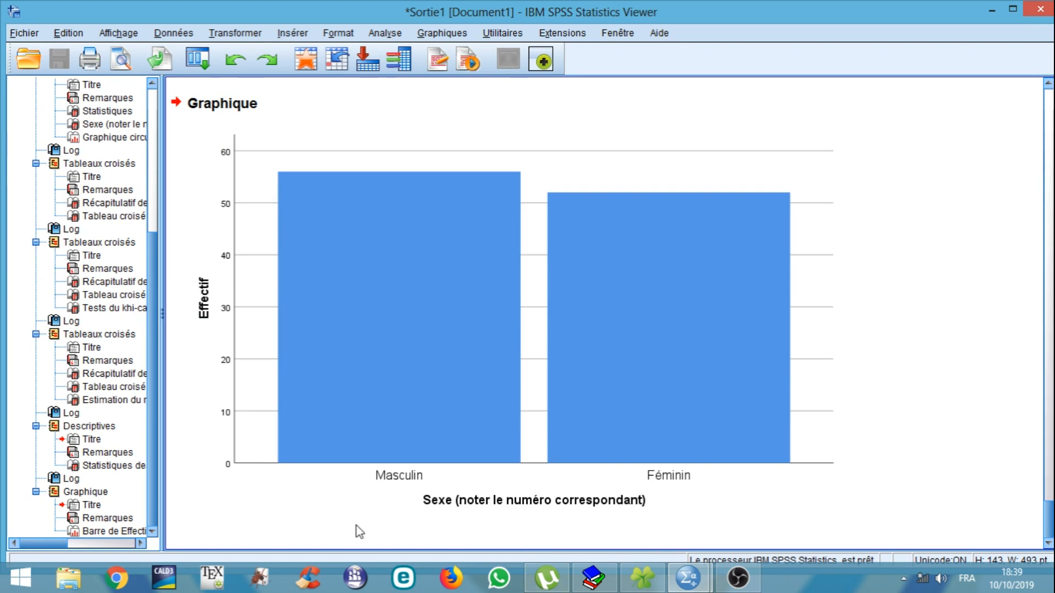
# Start defining a simple legacy boxplot (Boîte à moustaches) based on summaries for groups of observations.
pyautogui.click(386, 34)
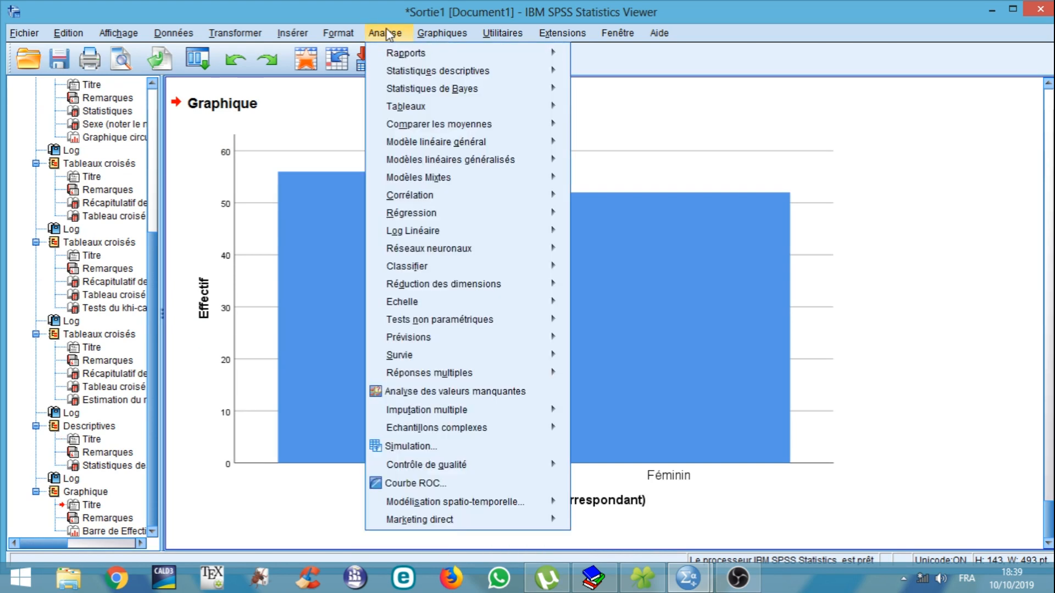
pyautogui.moveTo(440, 32)
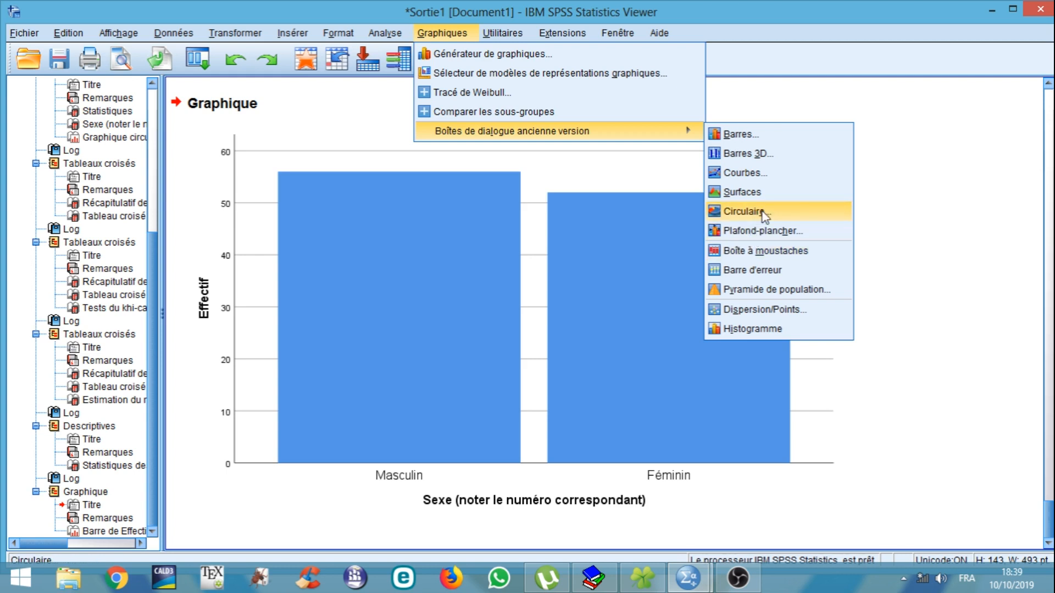
pyautogui.click(772, 256)
pyautogui.click(454, 233)
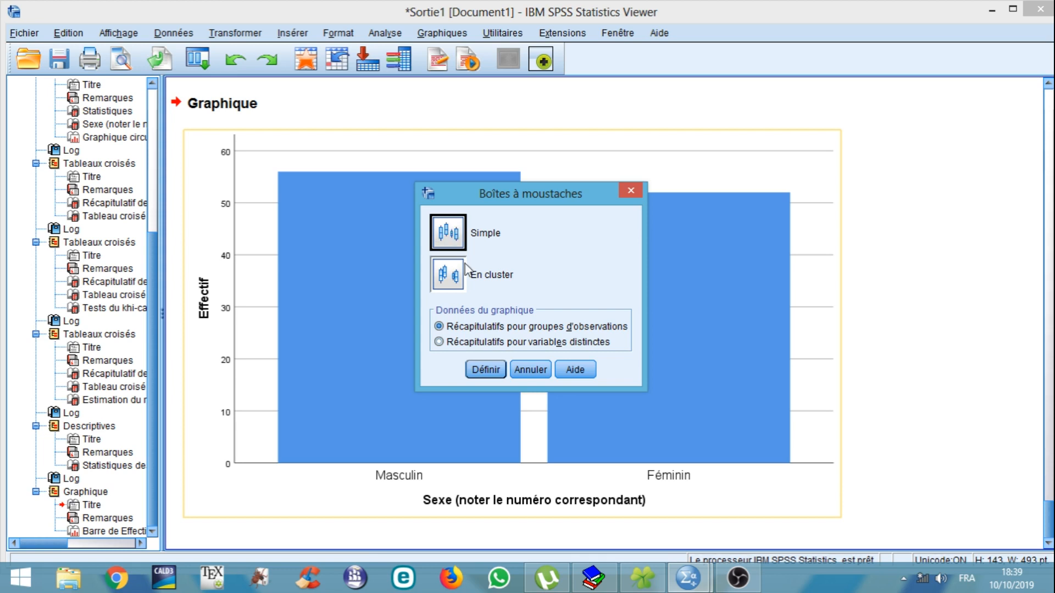
pyautogui.click(486, 370)
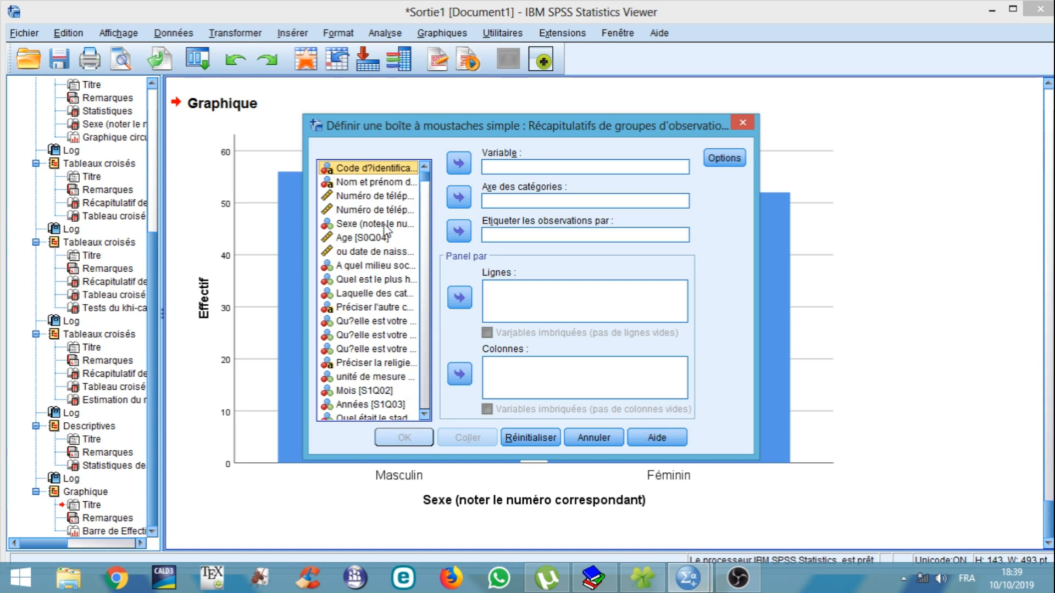
# Assign Age as the boxplot's variable and Sexe as its category axis, and generate the chart.
pyautogui.click(385, 238)
pyautogui.click(459, 164)
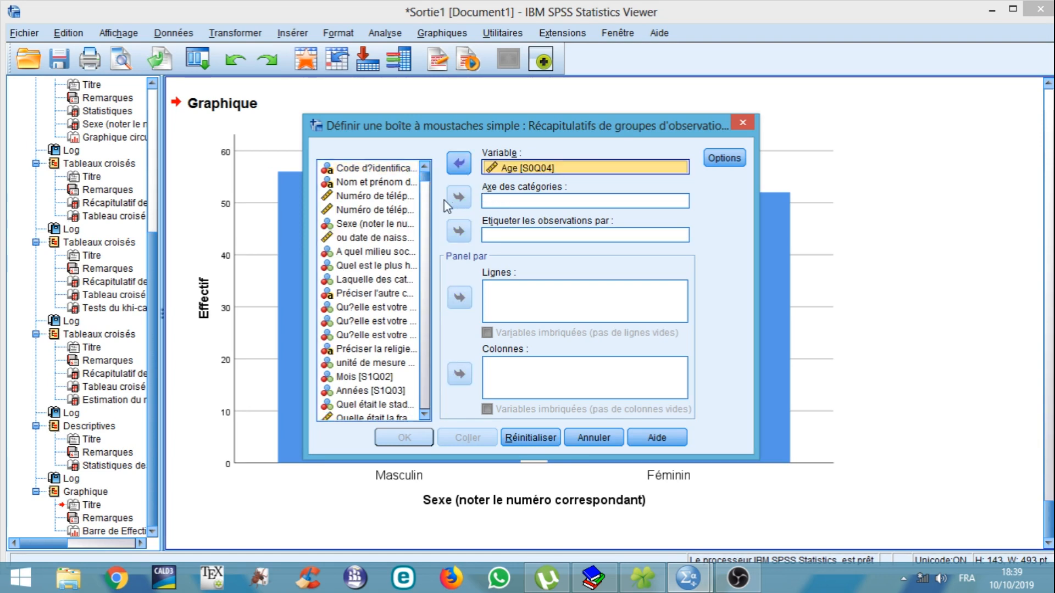
pyautogui.click(364, 226)
pyautogui.click(459, 198)
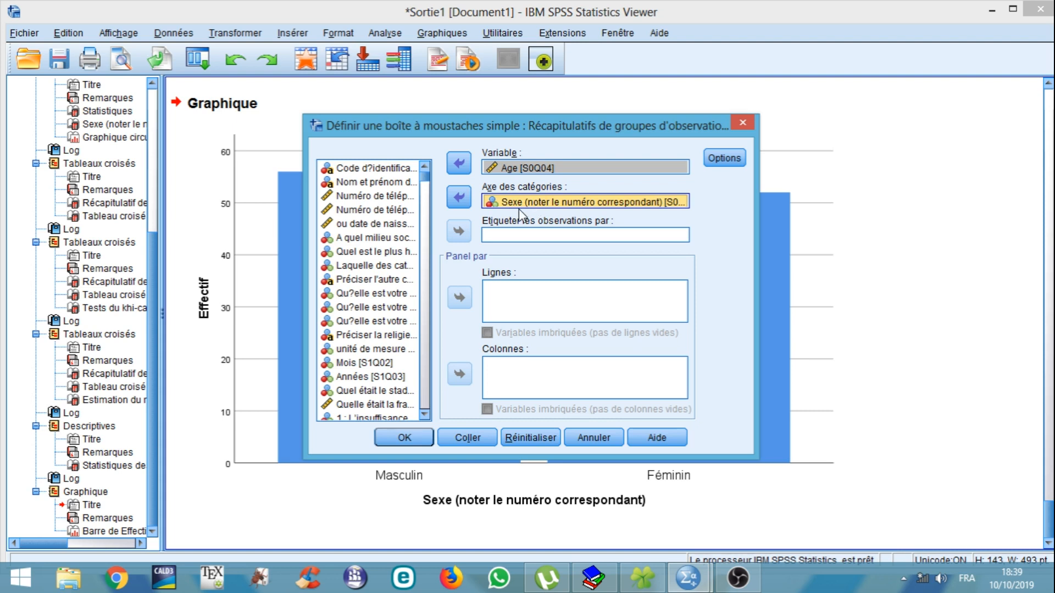
pyautogui.click(404, 439)
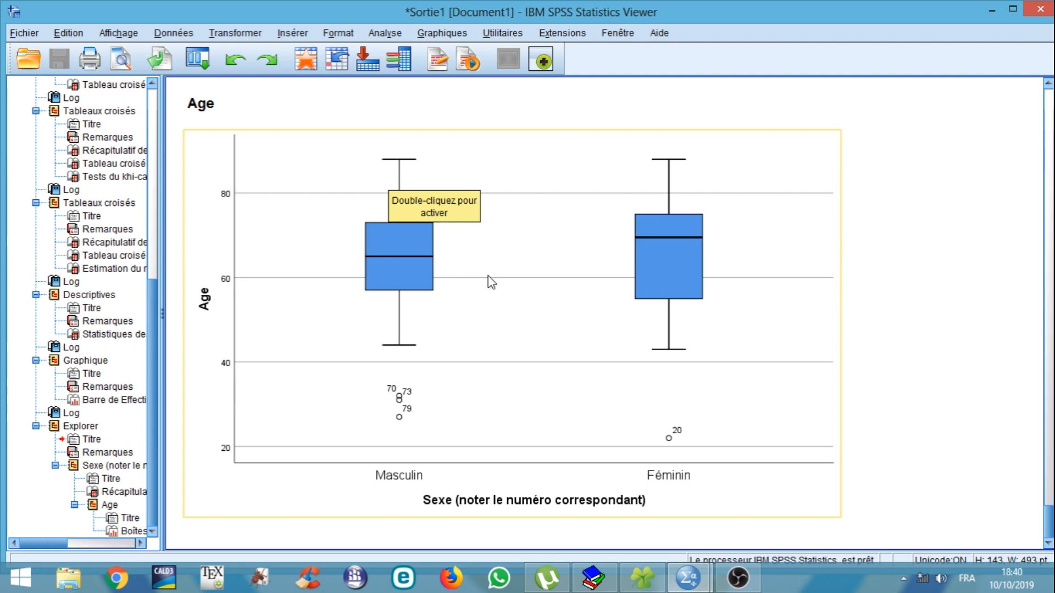
# Start a further statistical analysis.
pyautogui.click(384, 33)
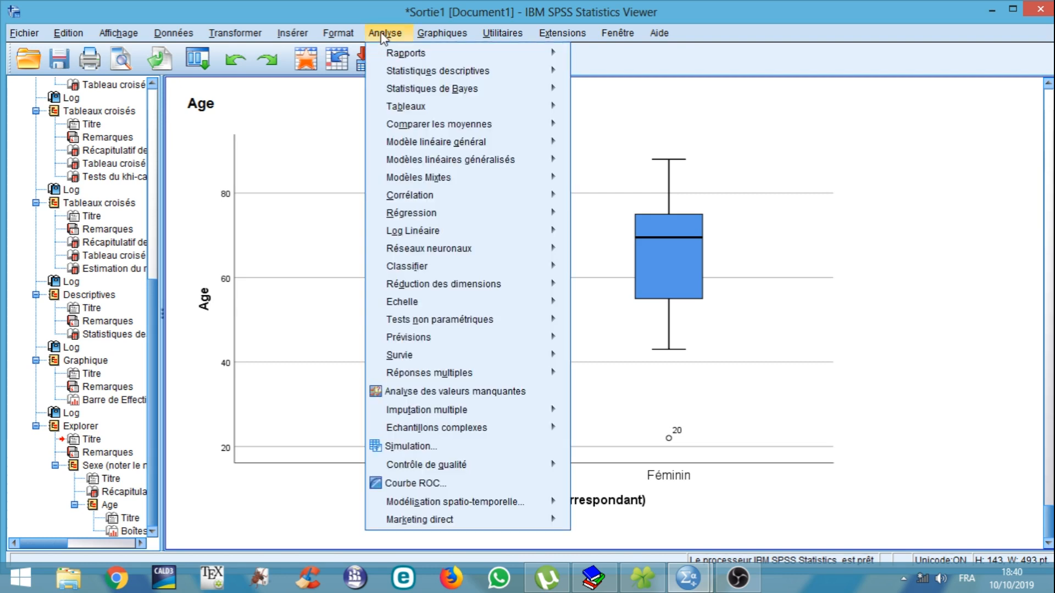